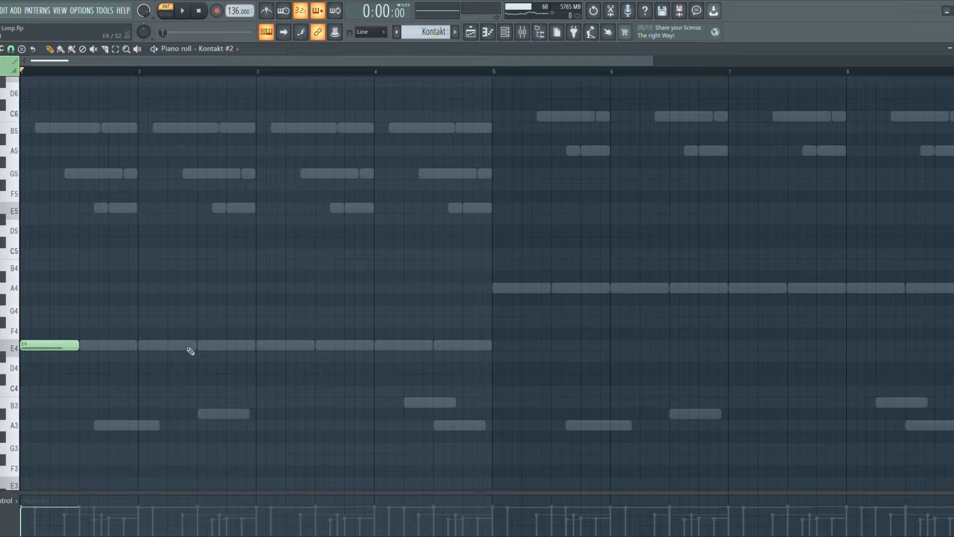
- Repeat the half-bar E4 note at the start of the Kontakt #2 pattern until it fills bars 1 to 4
scroll(189, 350, "down", 2)
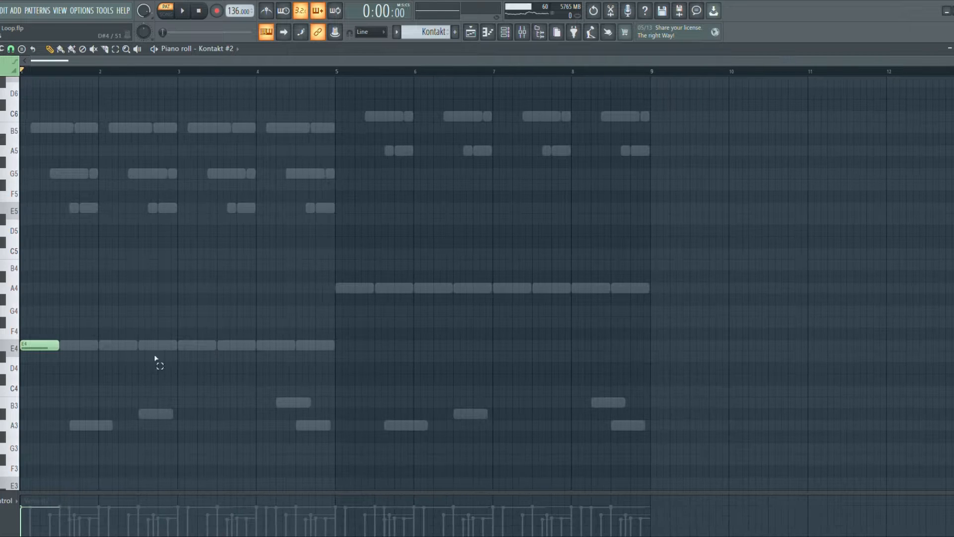
left_click_drag(156, 360, 15, 333)
scroll(23, 332, "up", 5)
left_click(129, 337)
right_click(130, 338)
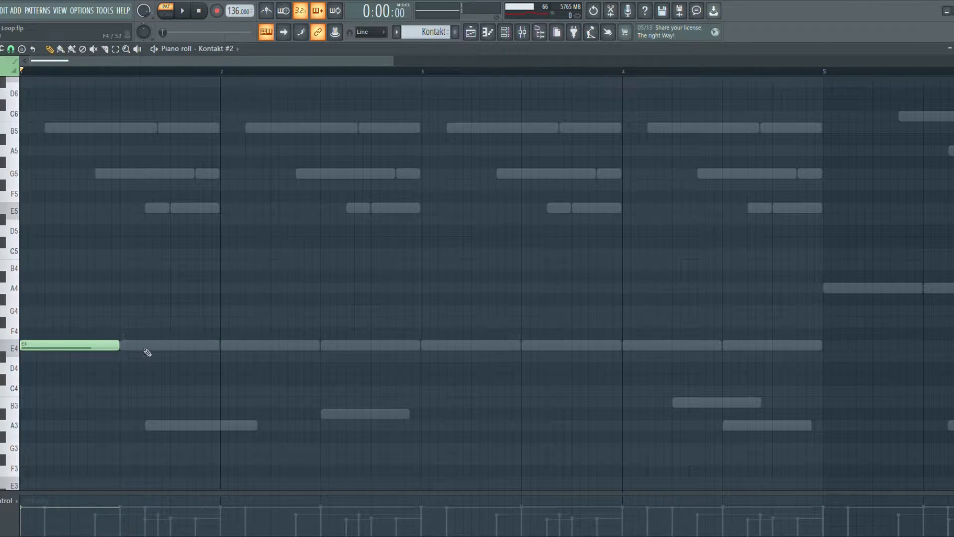
scroll(145, 352, "down", 2)
left_click_drag(144, 358, 9, 332)
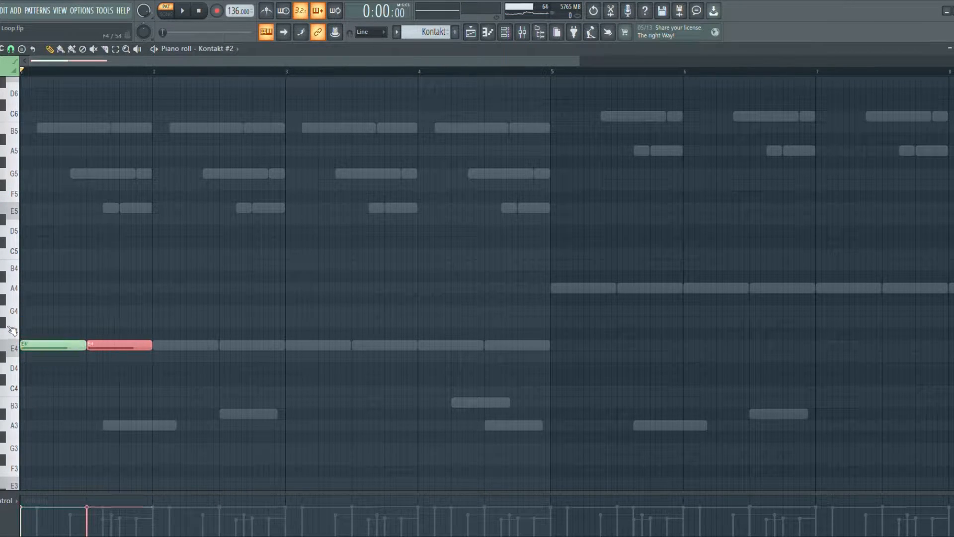
key("ctrl+b")
key("ctrl+b")
key("ctrl+b")
key("ctrl+b")
key("ctrl+b")
key("ctrl+b")
scroll(231, 329, "down", 1)
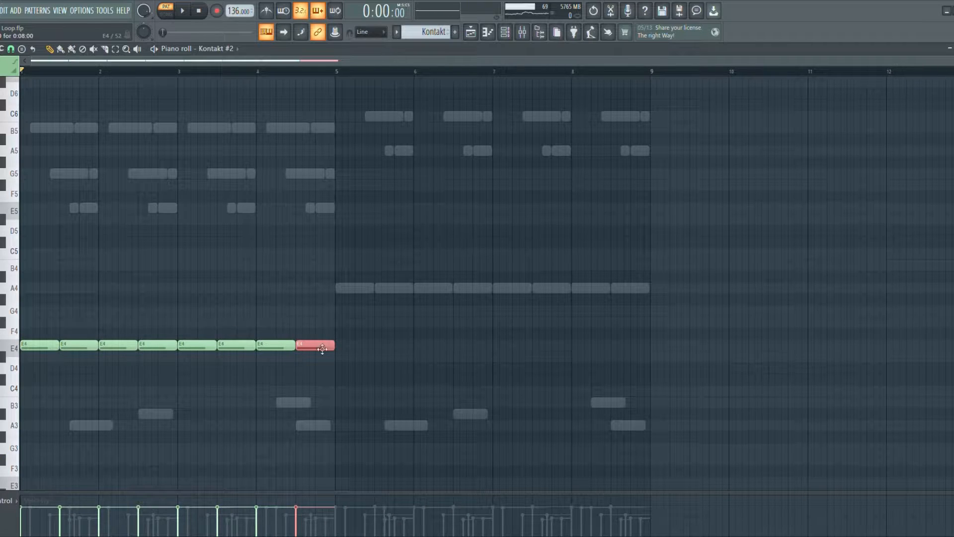
- Duplicate the eight E4 notes into bars 5 to 8 and move the copies up to A4
left_click(343, 363)
left_click_drag(342, 374, 3, 288)
right_click(344, 289)
key("ctrl+b")
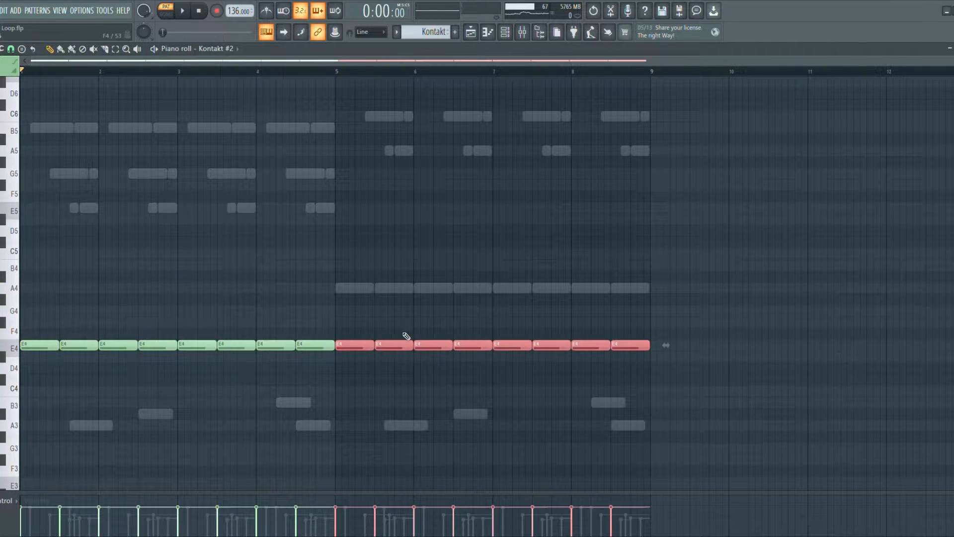
left_click_drag(366, 353, 367, 294)
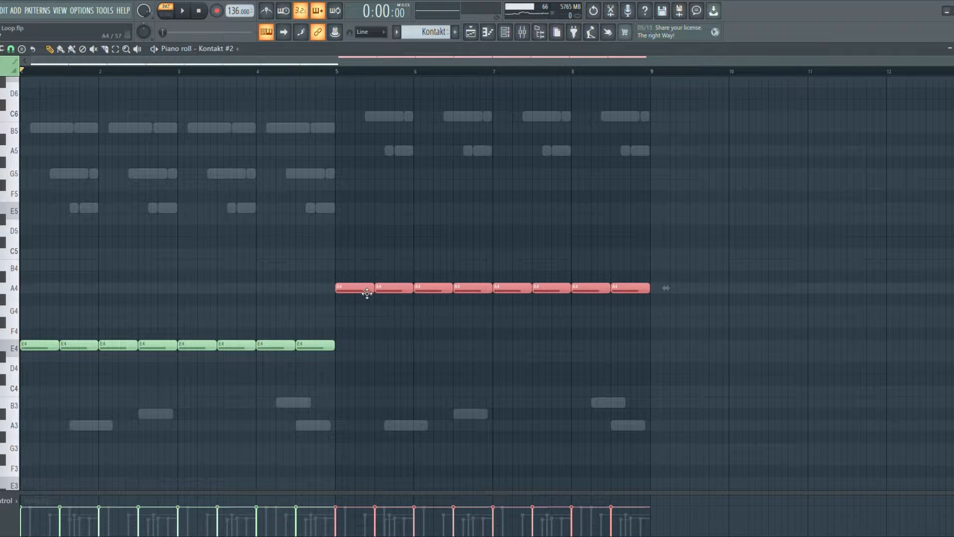
- Draw two consecutive notes each on B5, G5 and E5 in bar 1, matching the ghost notes and ending at bar 2
scroll(344, 322, "up", 4)
left_click_drag(340, 348, 339, 334)
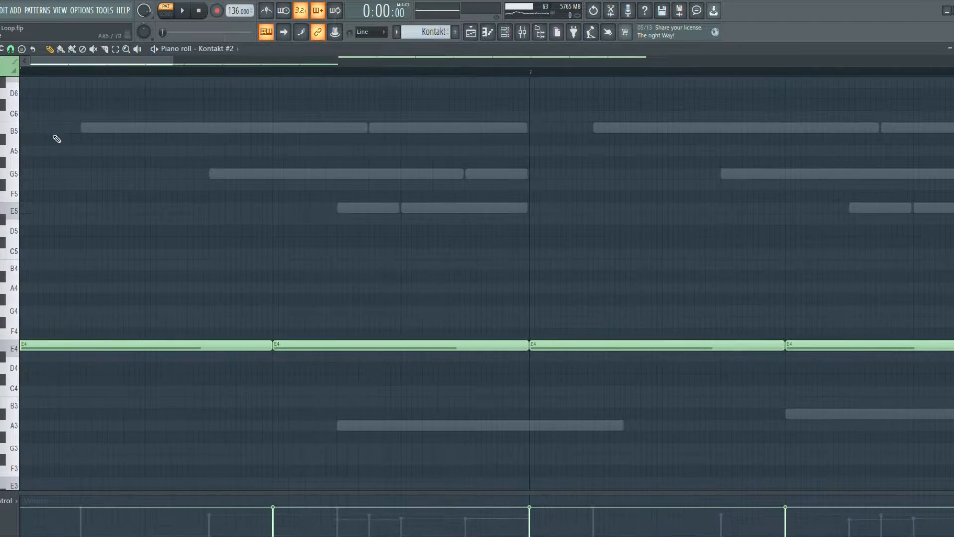
left_click(85, 130)
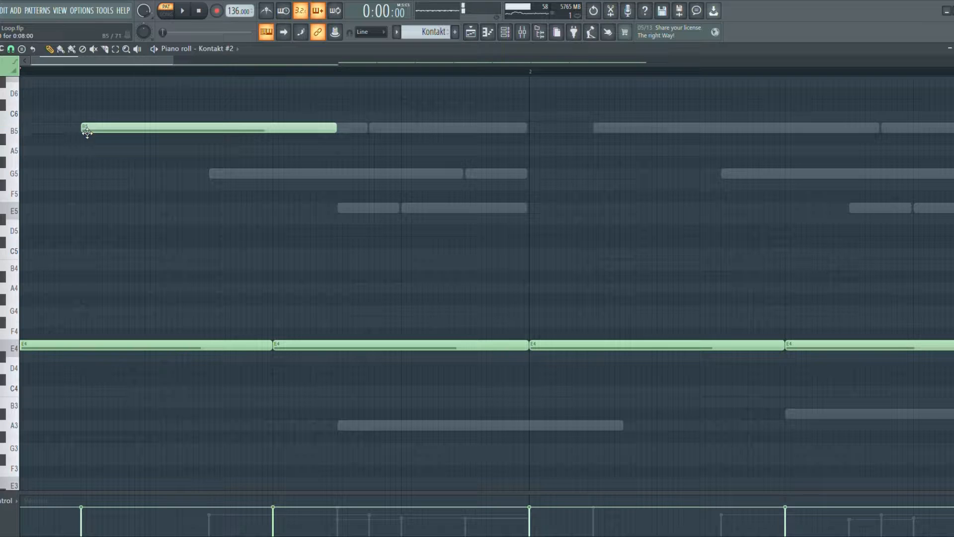
left_click(376, 132)
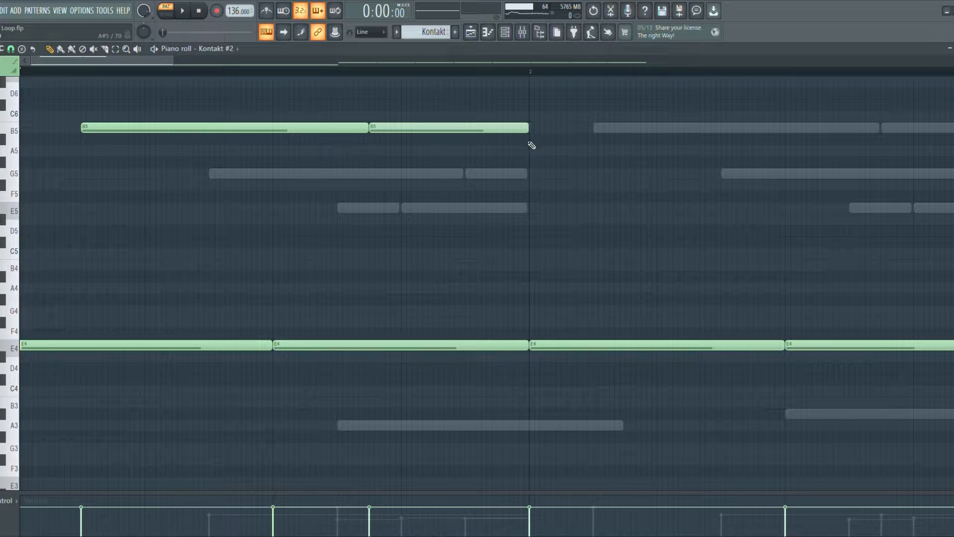
left_click(213, 175)
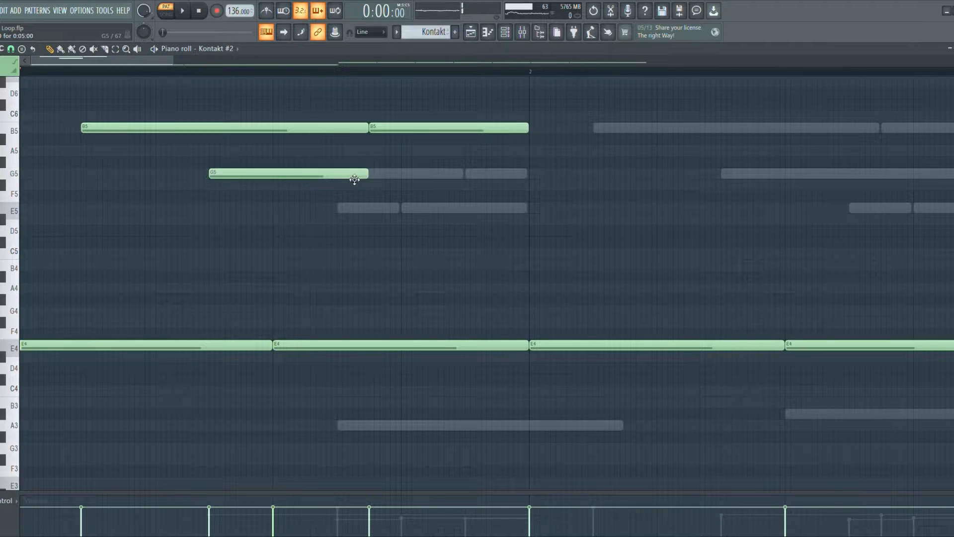
left_click(470, 175)
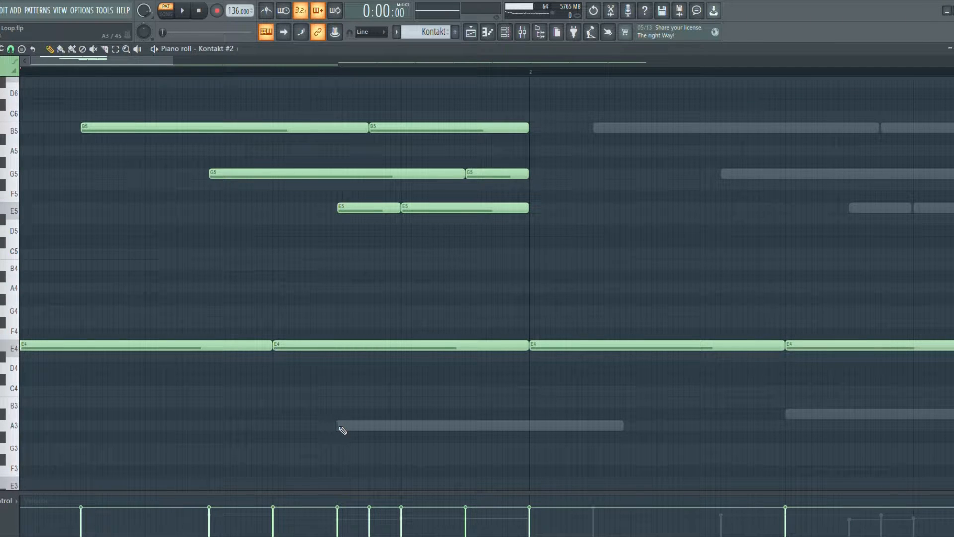
- Delete the E4 notes in bars 2 to 4 and repeat the whole bar 1 pattern through bar 4
scroll(343, 429, "down", 6)
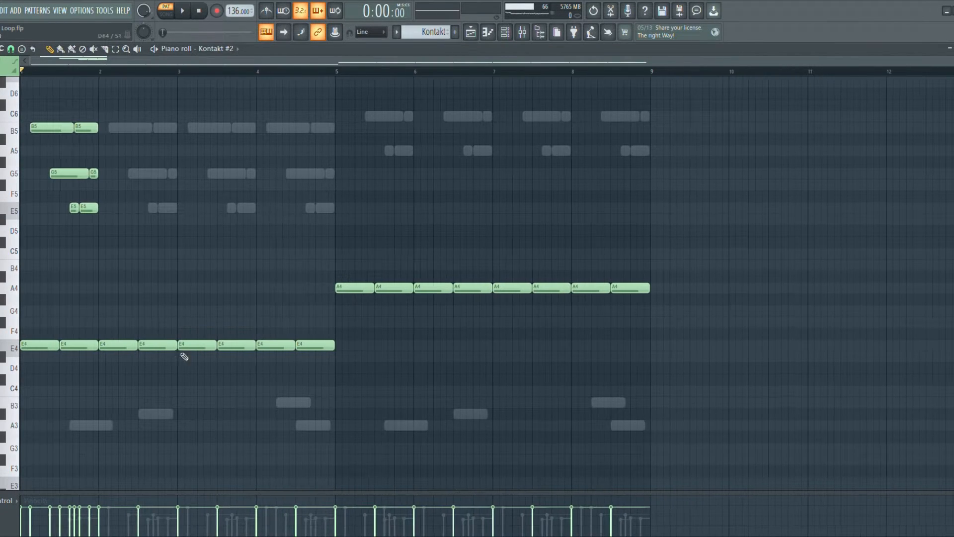
left_click_drag(130, 349, 332, 351)
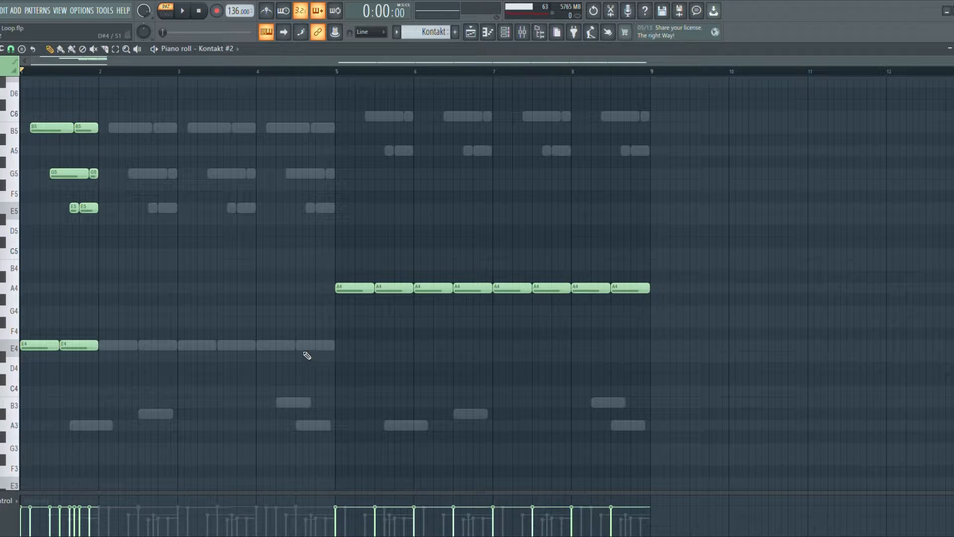
left_click_drag(207, 386, 9, 121)
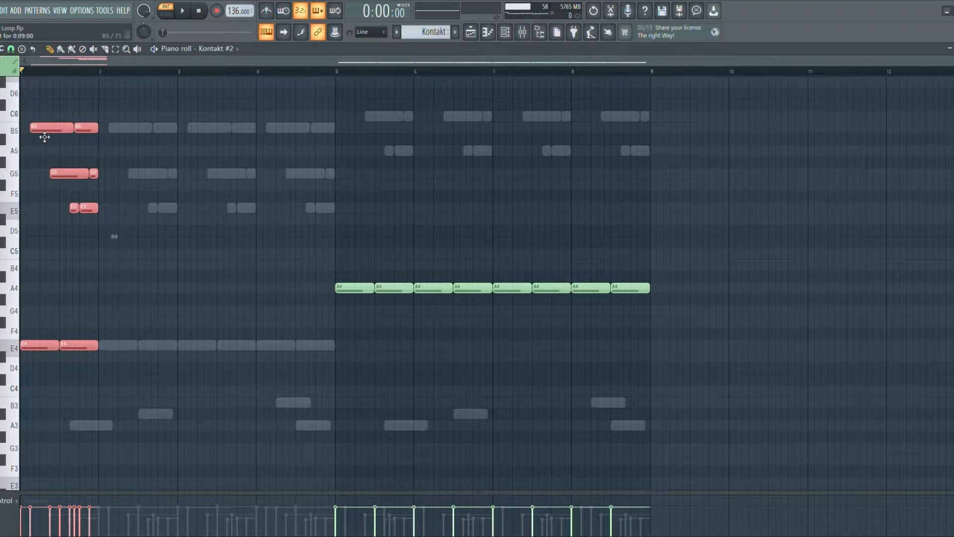
key("ctrl+b")
key("ctrl+b")
key("ctrl+b")
- Replace the A4 notes in bars 5 to 8 with a duplicate of the entire four-bar pattern
scroll(315, 261, "up", 2)
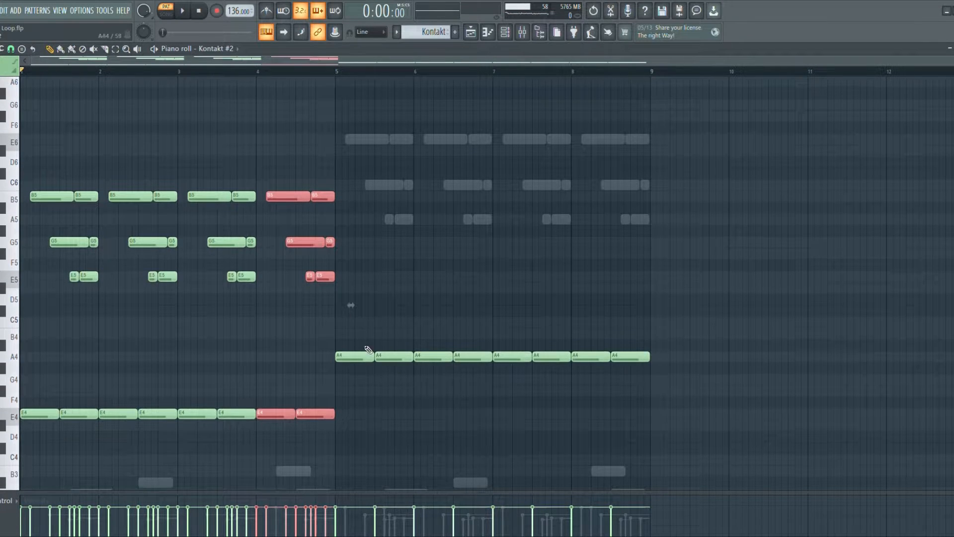
left_click_drag(349, 363, 555, 353)
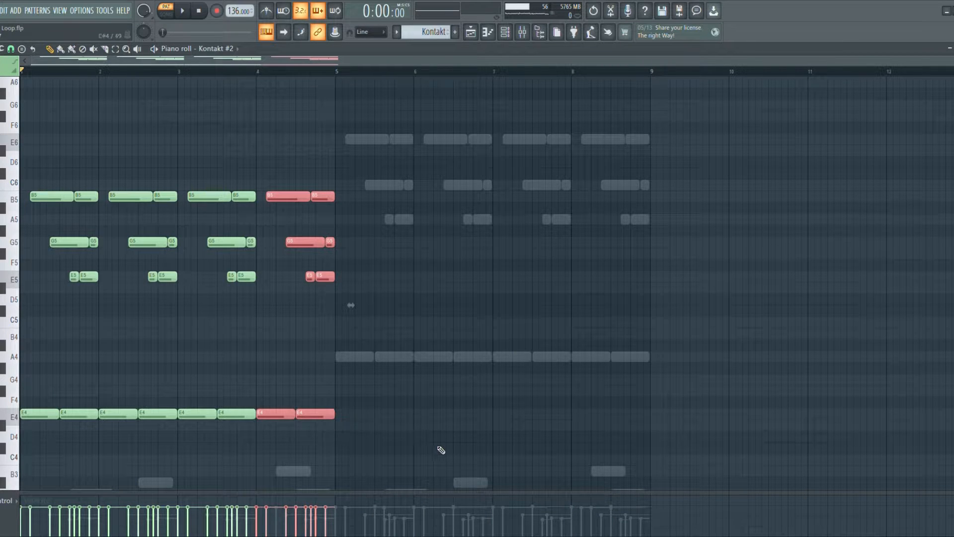
left_click_drag(431, 454, 19, 121)
key("ctrl+b")
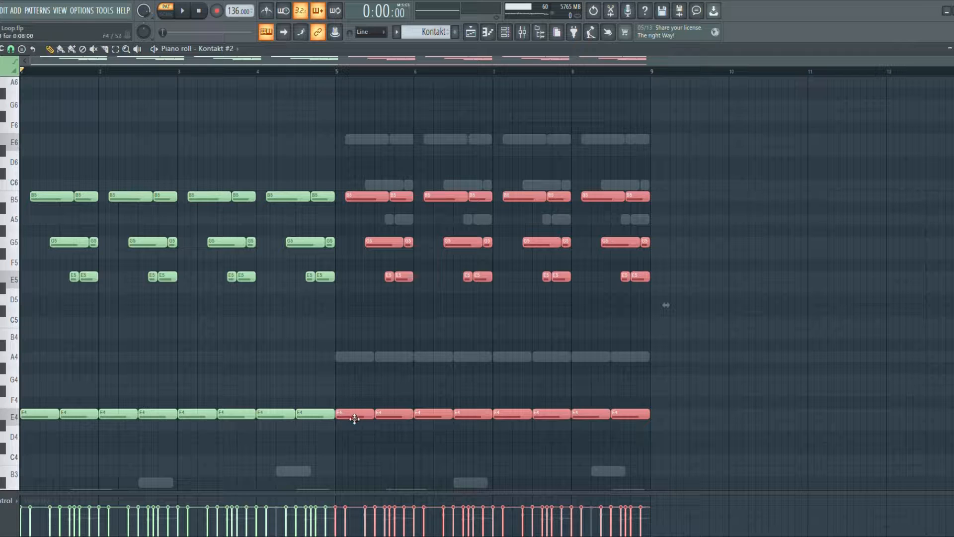
- Transpose the duplicated notes in bars 5 to 8 up five semitones so their E4 notes land on A4, then deselect them
left_click_drag(354, 419, 354, 361)
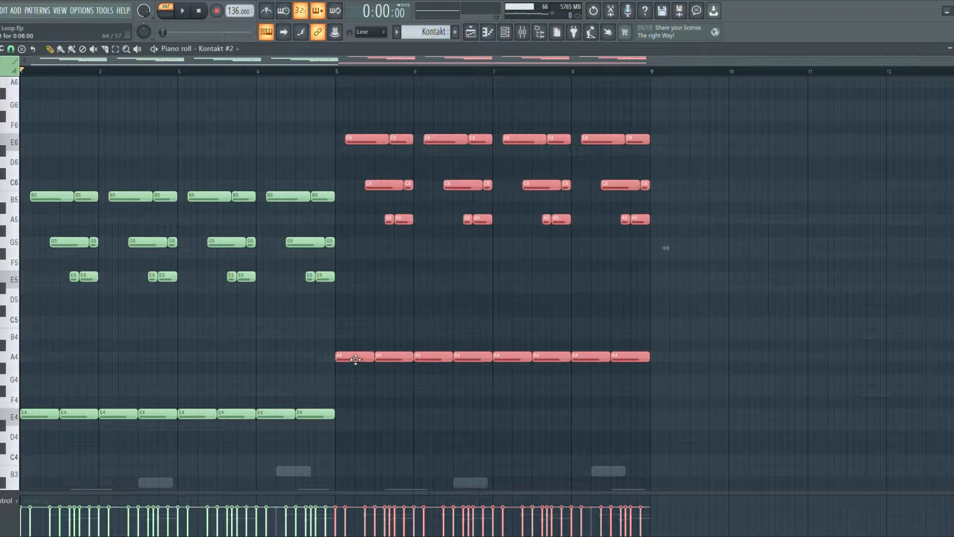
scroll(351, 361, "up", 4)
scroll(351, 361, "down", 5)
key("ctrl+d")
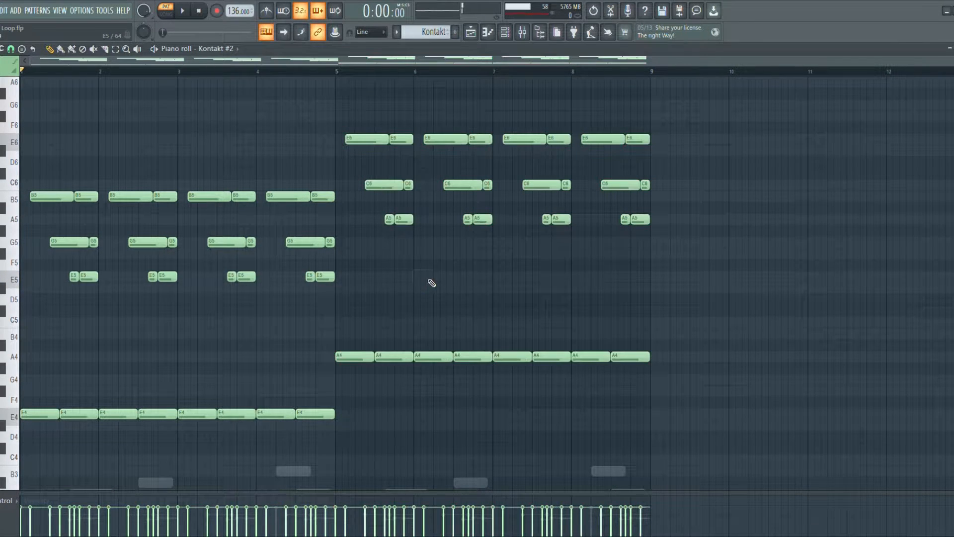
- Play back the eight-bar chord pattern from the start and stop it near the end
scroll(423, 290, "down", 4)
scroll(42, 353, "up", 4)
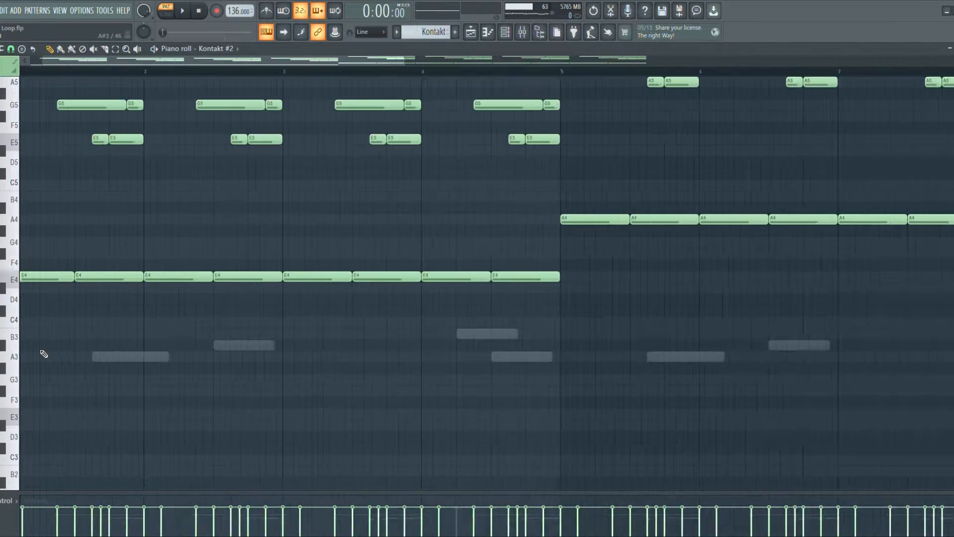
key("space")
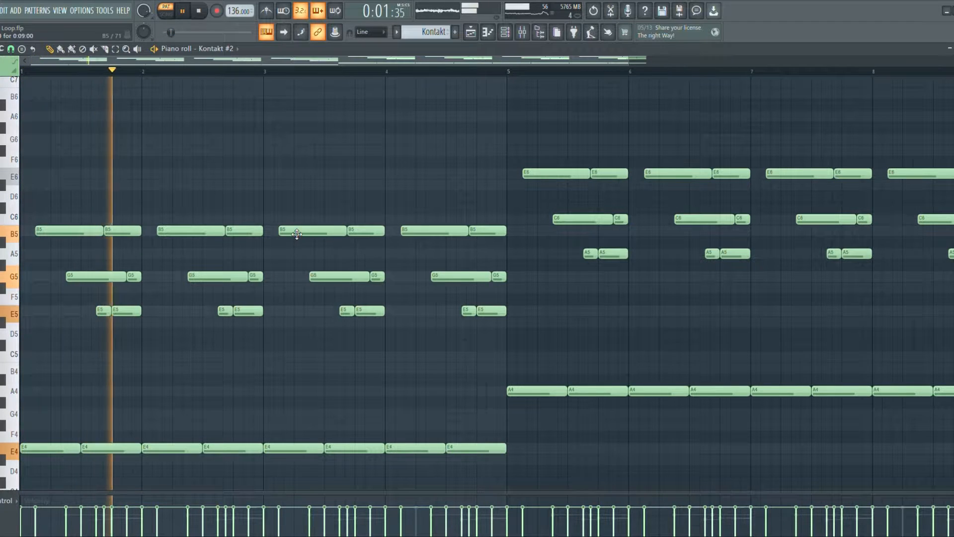
scroll(265, 232, "down", 2)
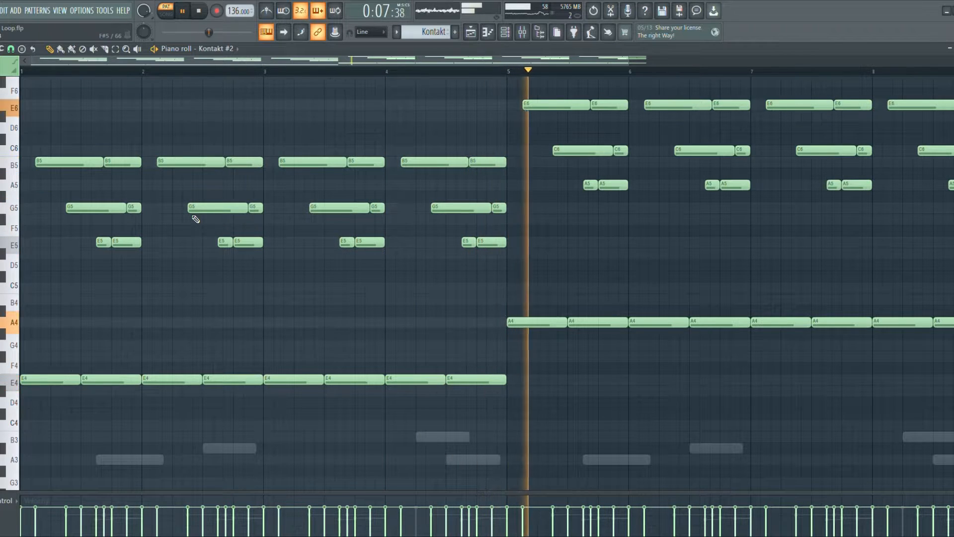
scroll(196, 219, "down", 1)
scroll(195, 219, "down", 1)
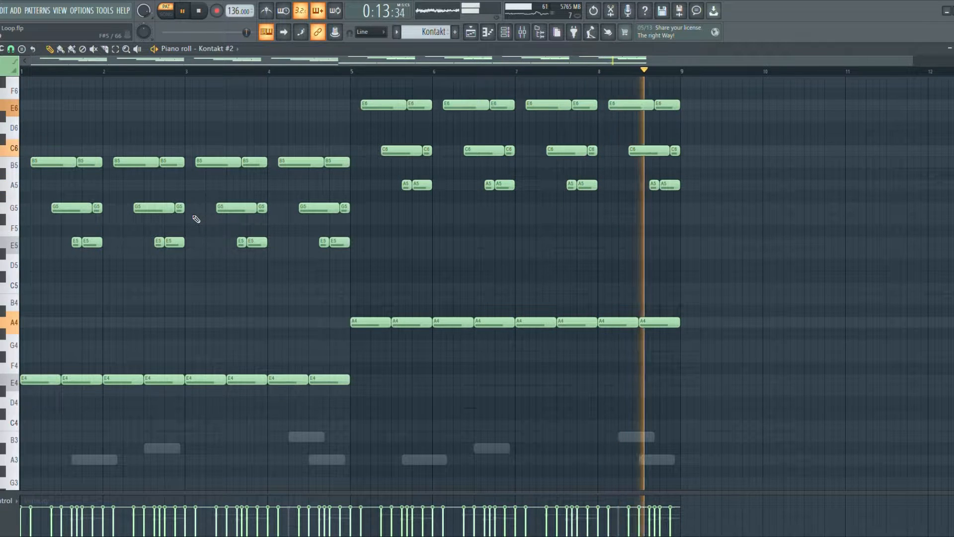
key("space")
- Draw the low counter notes over the ghost notes: A3 late in bar 1, A#3 in bar 2, B3 and A3 in bar 4
scroll(63, 324, "down", 4)
scroll(63, 323, "up", 5)
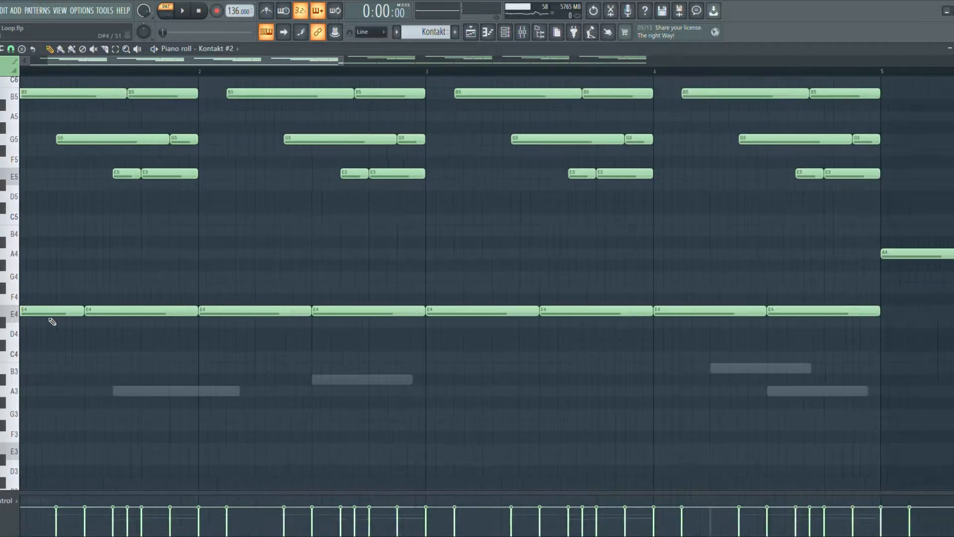
left_click(160, 397)
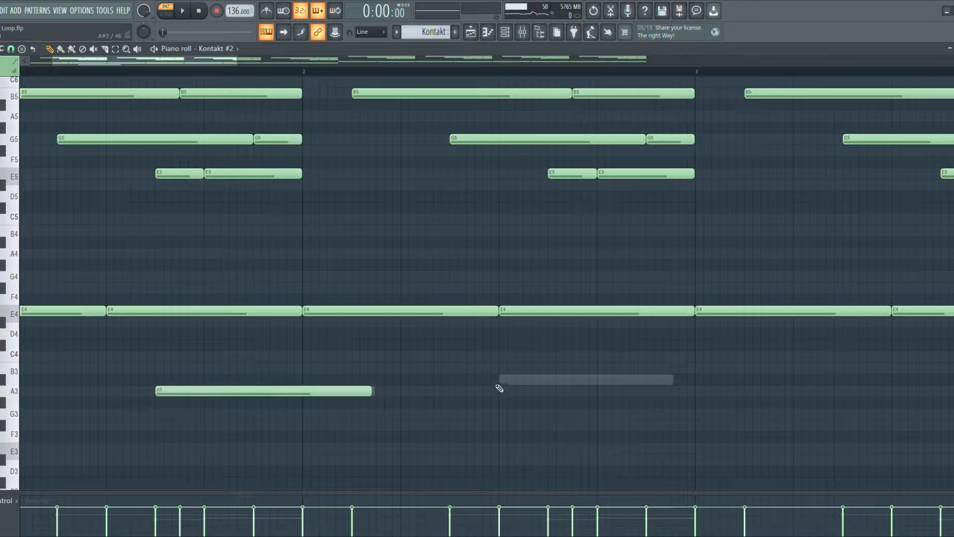
left_click(499, 387)
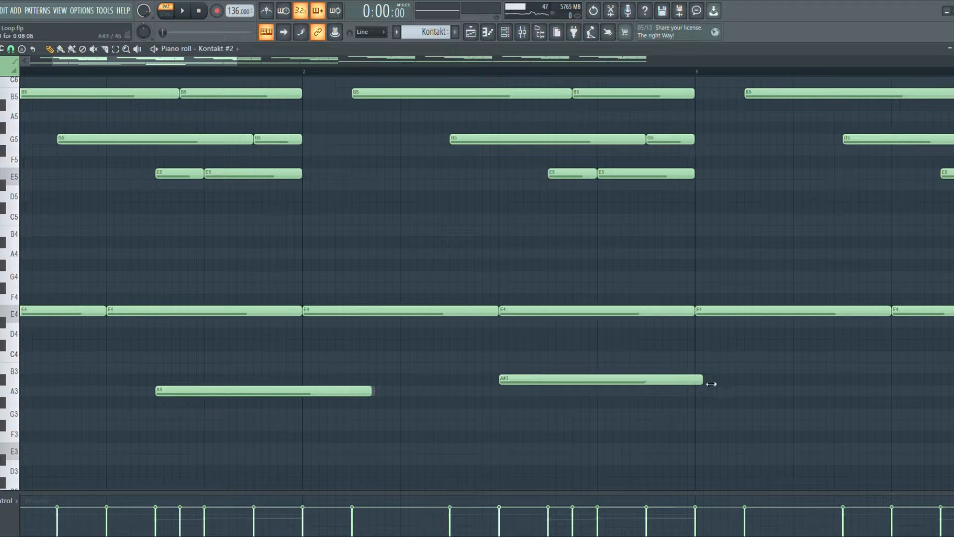
scroll(701, 385, "down", 3)
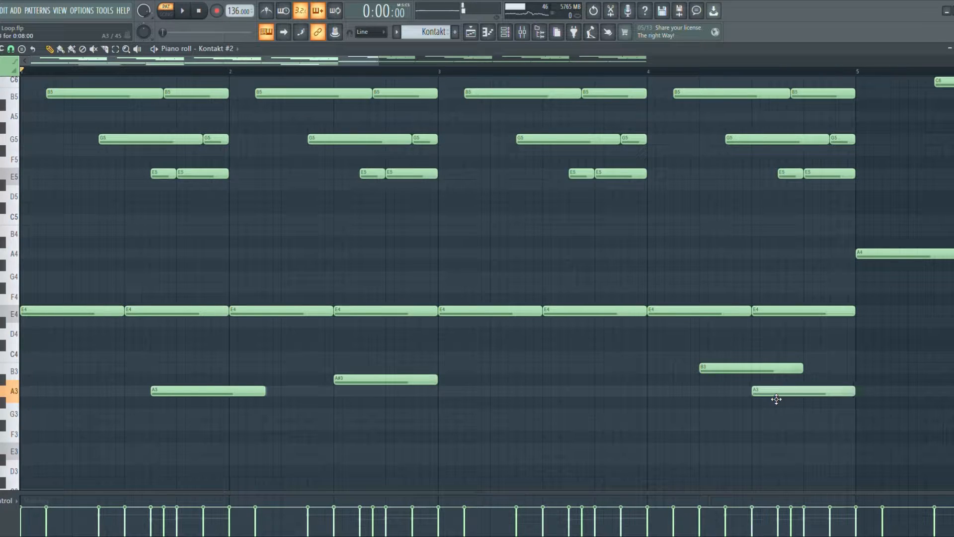
- Duplicate the four low counter notes into bars 5 to 8 and align the copies with the ghost notes
scroll(766, 395, "down", 4)
left_click_drag(520, 452, 77, 353)
key("ctrl+b")
left_click_drag(464, 395, 532, 402)
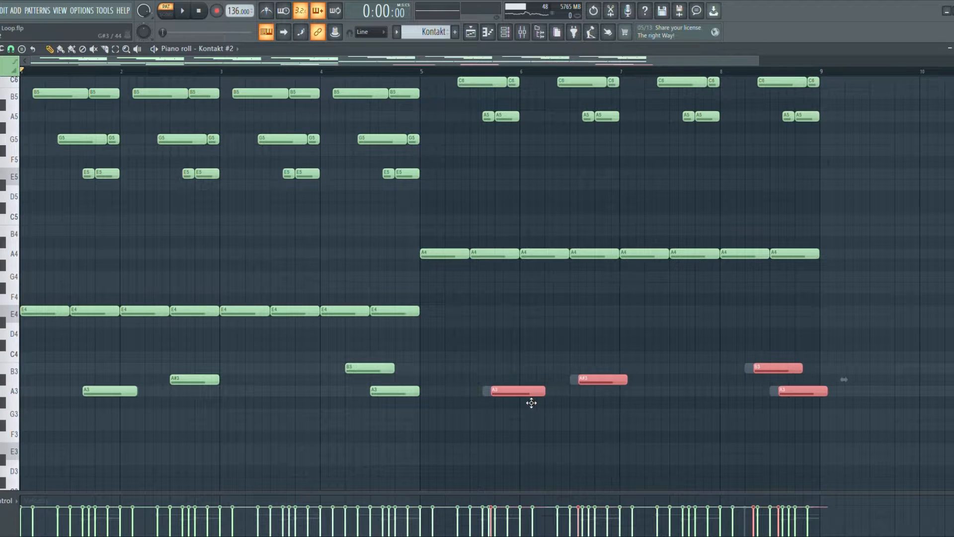
left_click(506, 323)
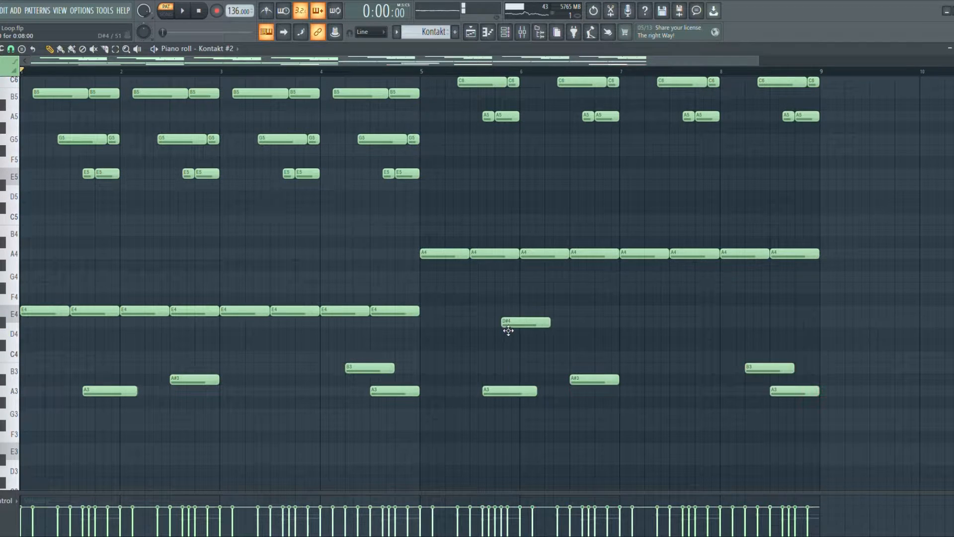
- Play back the full pattern with the low counter notes and stop the playback
key("space")
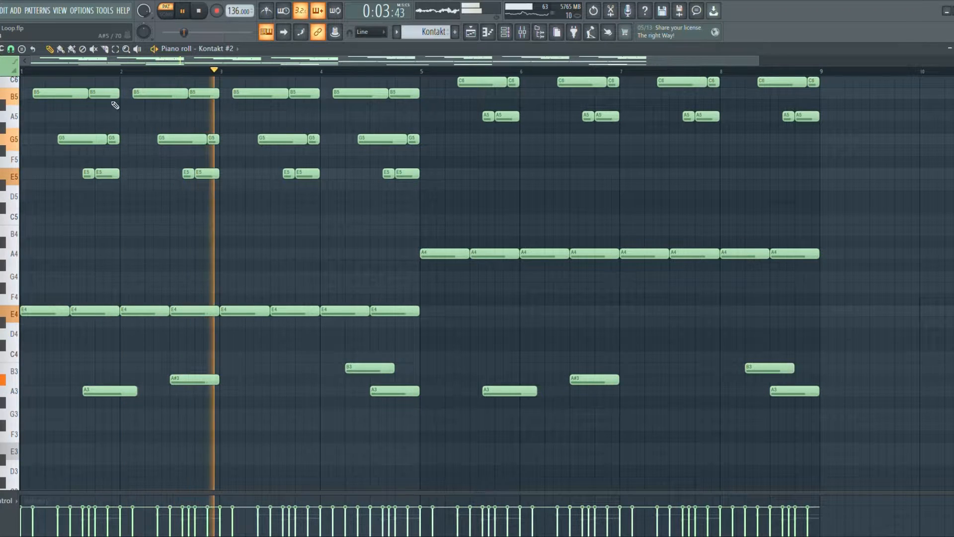
left_click_drag(283, 62, 271, 112)
scroll(300, 250, "down", 2)
key("space")
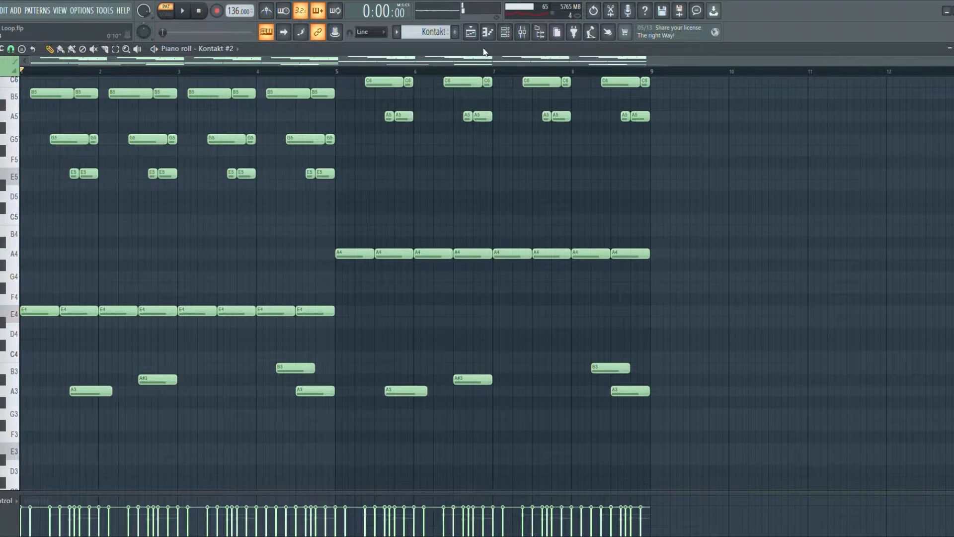
- Select the Arcade pattern from the playlist and open its notes in the piano roll
left_click(475, 33)
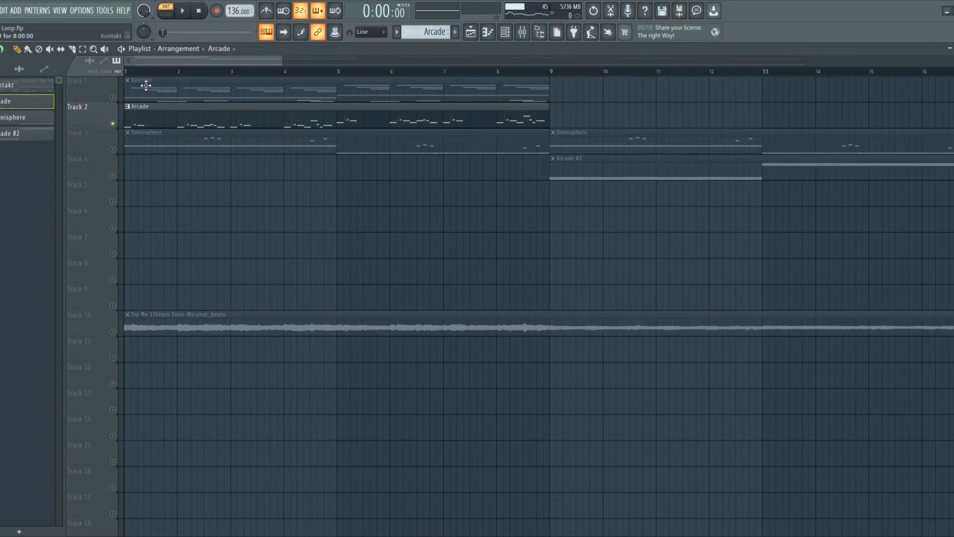
left_click(471, 33)
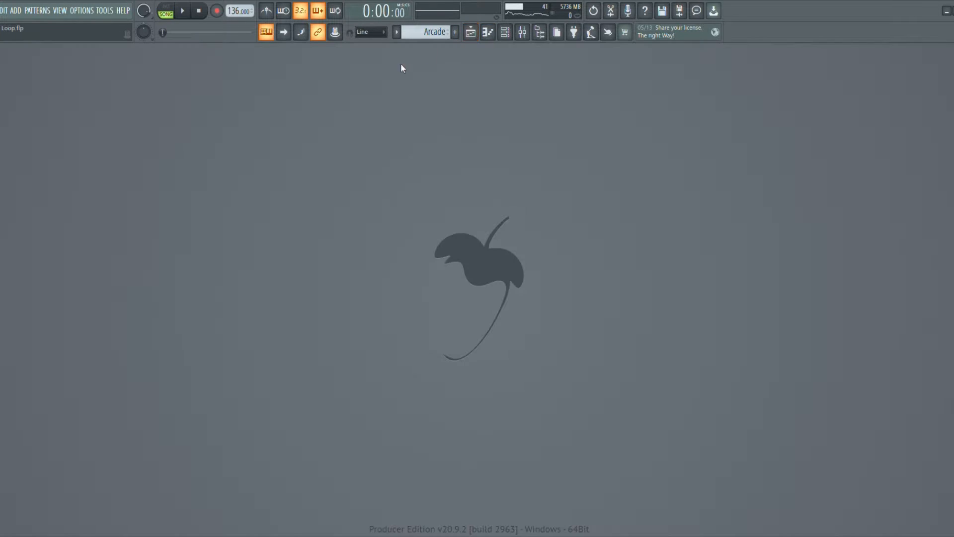
left_click(471, 33)
left_click(488, 32)
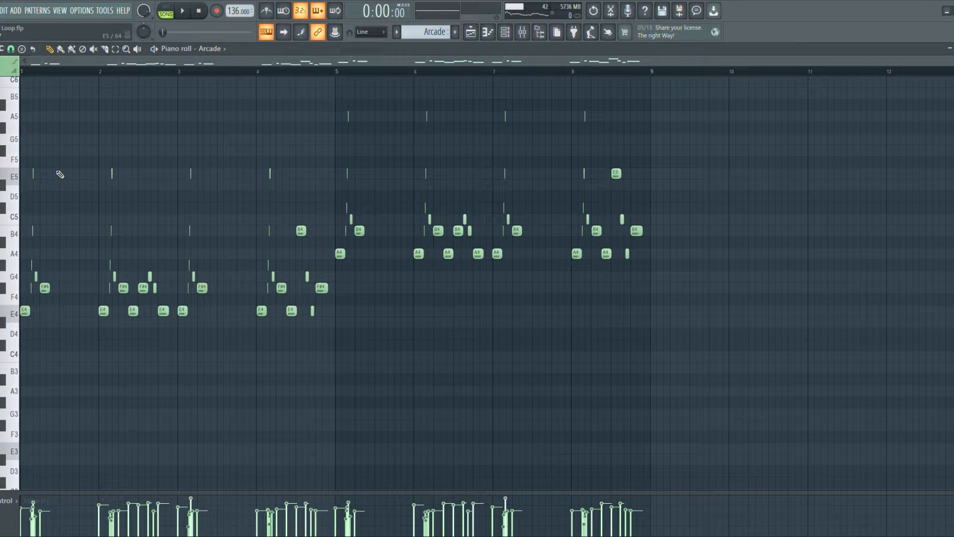
scroll(60, 174, "up", 3)
left_click_drag(138, 63, 95, 64)
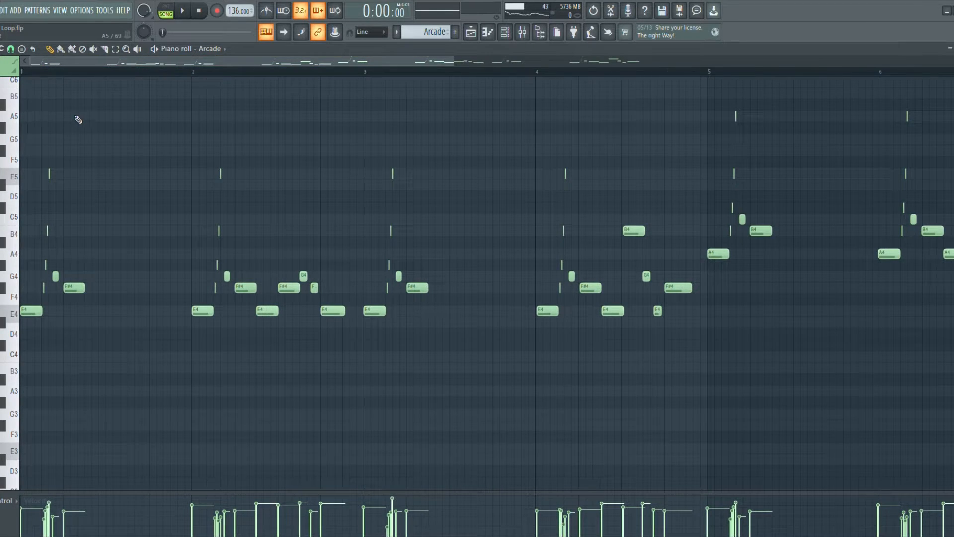
- Examine the opening notes in bar 1 of the Arcade melody, from the E4 note through the rising short notes
scroll(87, 294, "up", 4)
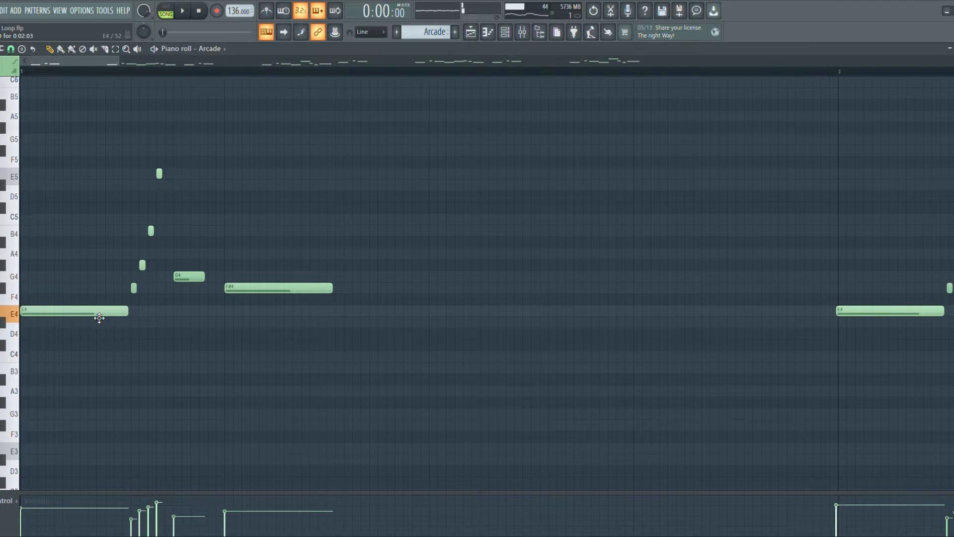
scroll(100, 316, "up", 2)
left_click_drag(207, 273, 142, 144)
left_click(201, 443)
right_click(216, 442)
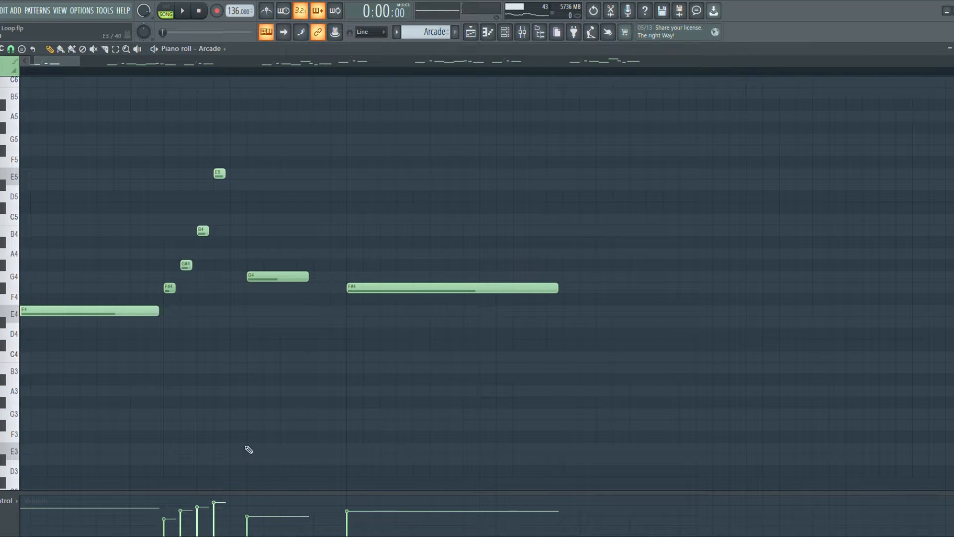
scroll(248, 432, "down", 4)
scroll(248, 431, "down", 3)
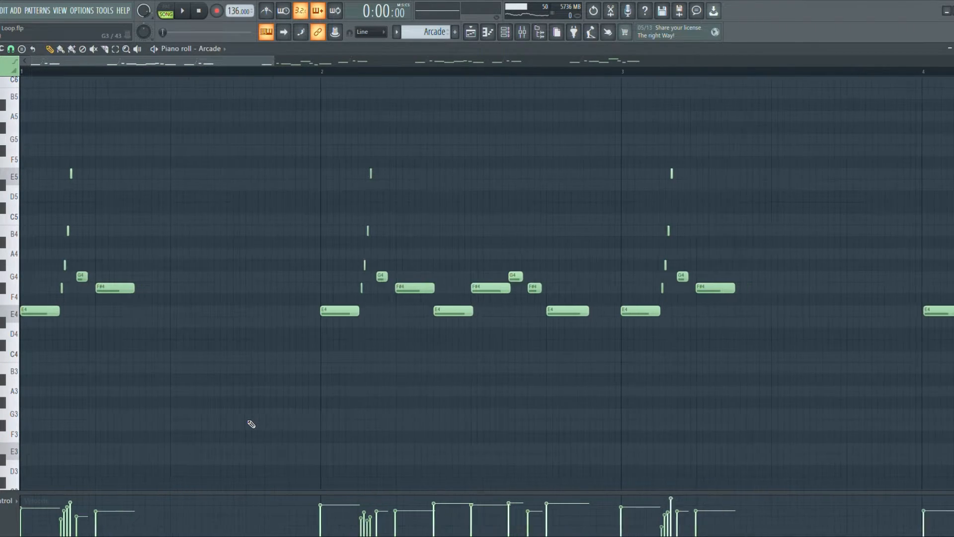
scroll(139, 321, "up", 6)
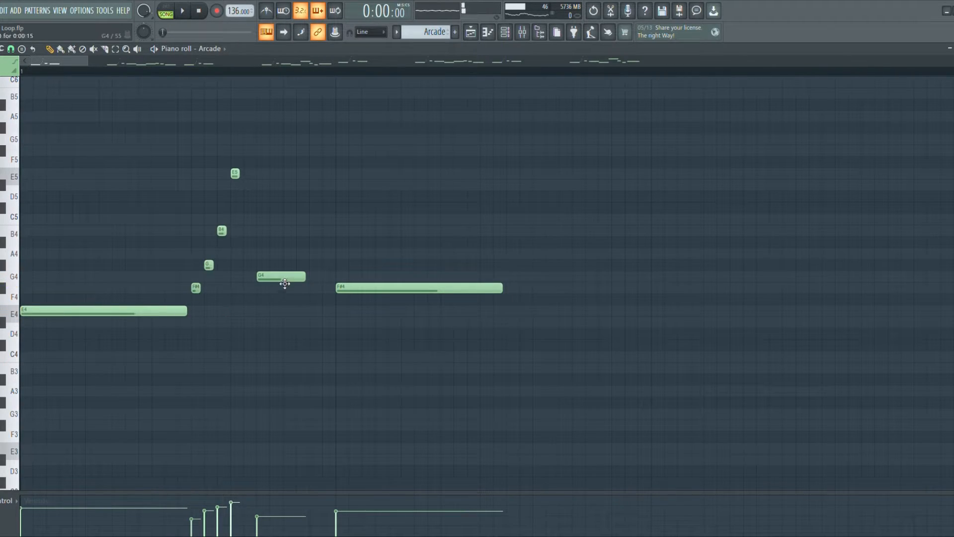
scroll(373, 293, "down", 6)
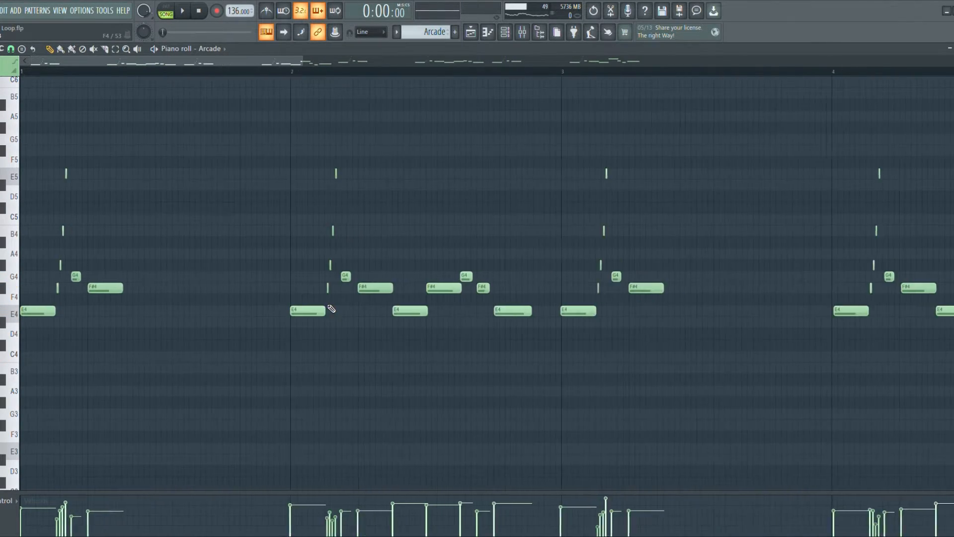
- Highlight the opening notes of bar 2, play back the Arcade melody from bar 1 and stop it
left_click_drag(277, 373, 381, 147)
left_click(382, 147, "ctrl")
key("space")
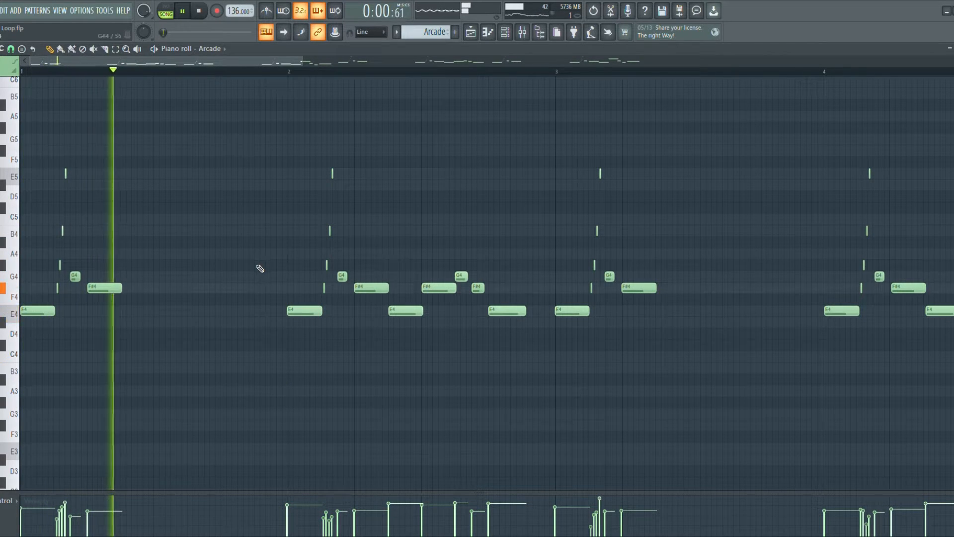
key("space")
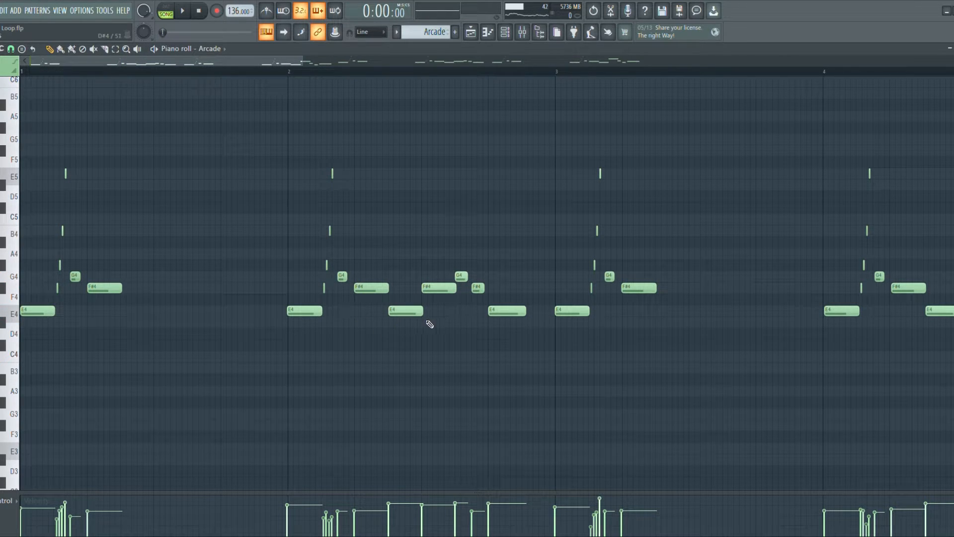
- Examine the F#4, E4 and G4 notes in bar 2 of the Arcade melody by highlighting them in groups
left_click_drag(362, 311, 372, 338)
left_click_drag(518, 327, 301, 309)
left_click(432, 290)
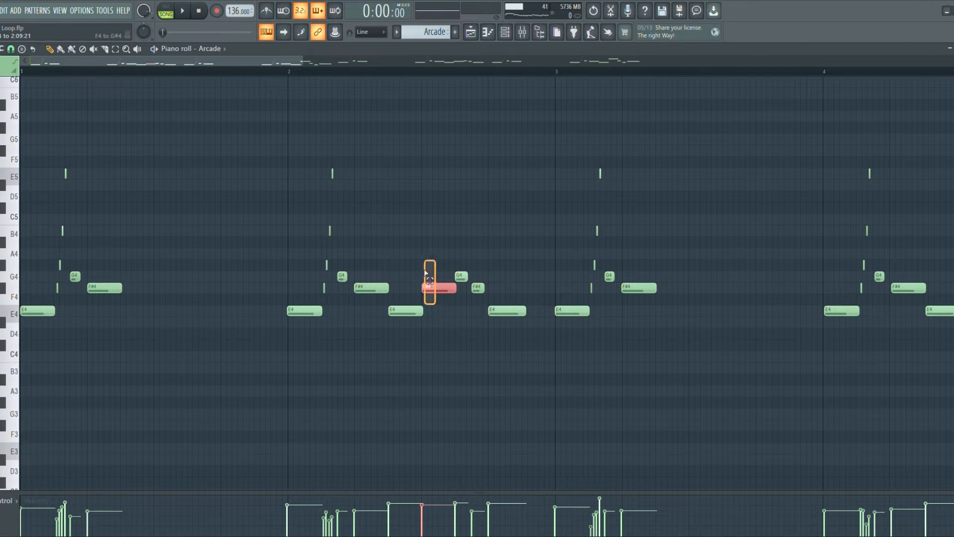
left_click_drag(449, 337, 368, 272)
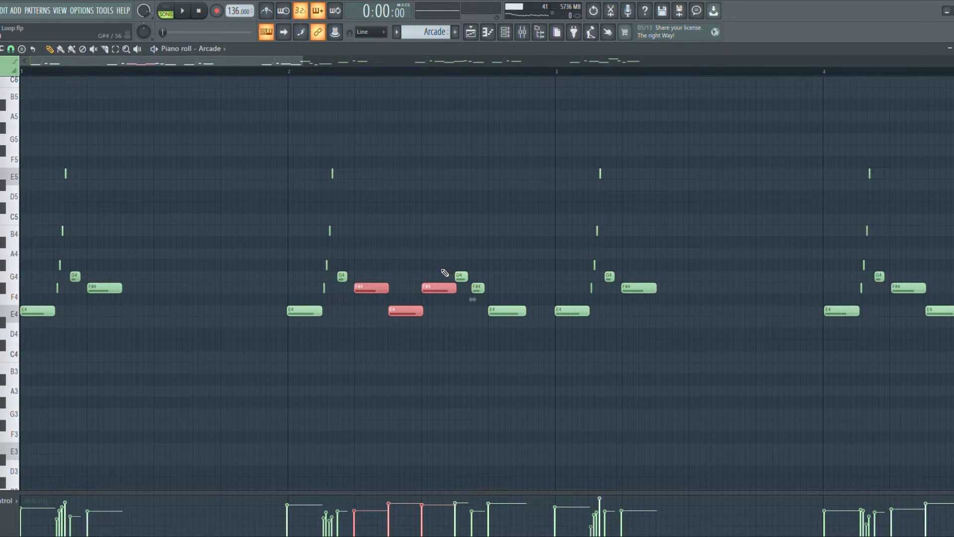
left_click_drag(490, 271, 442, 281)
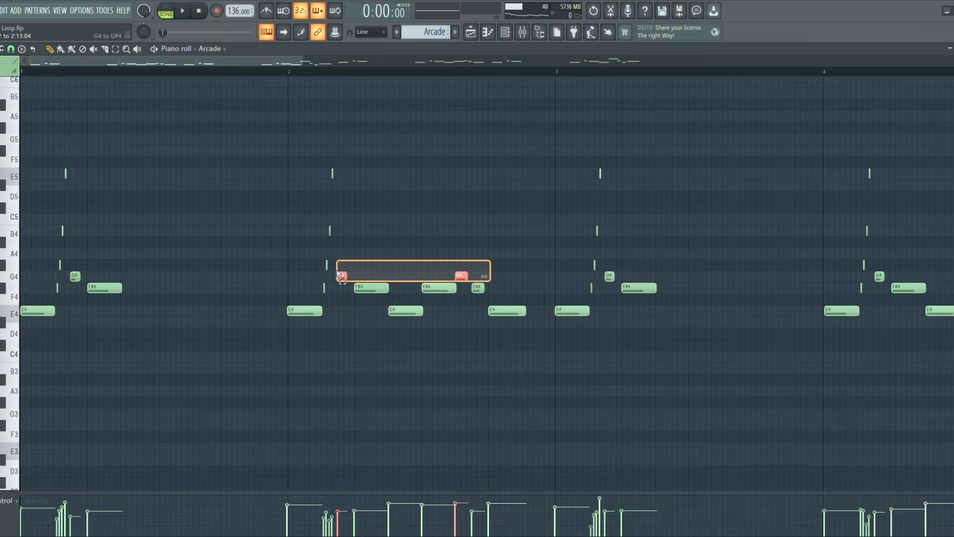
left_click_drag(339, 273, 339, 274)
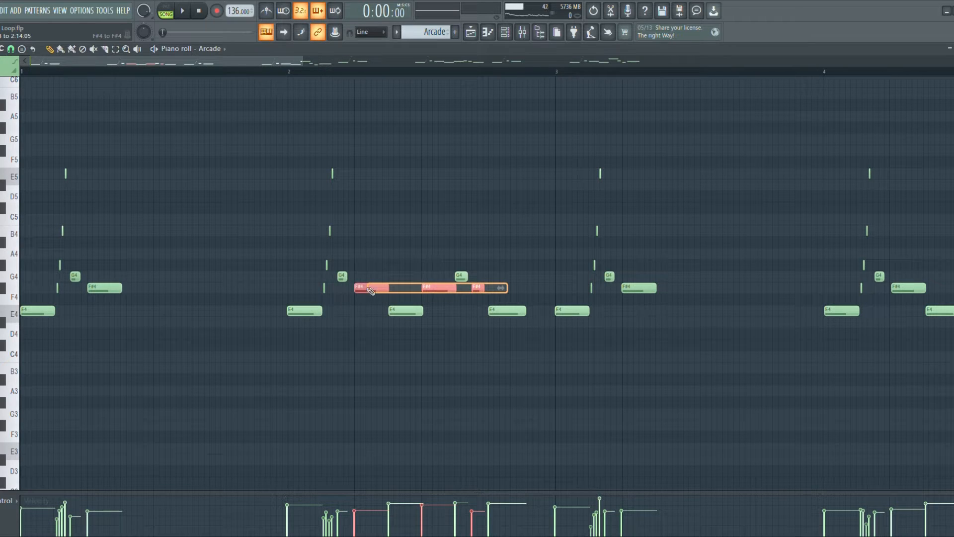
left_click(407, 255)
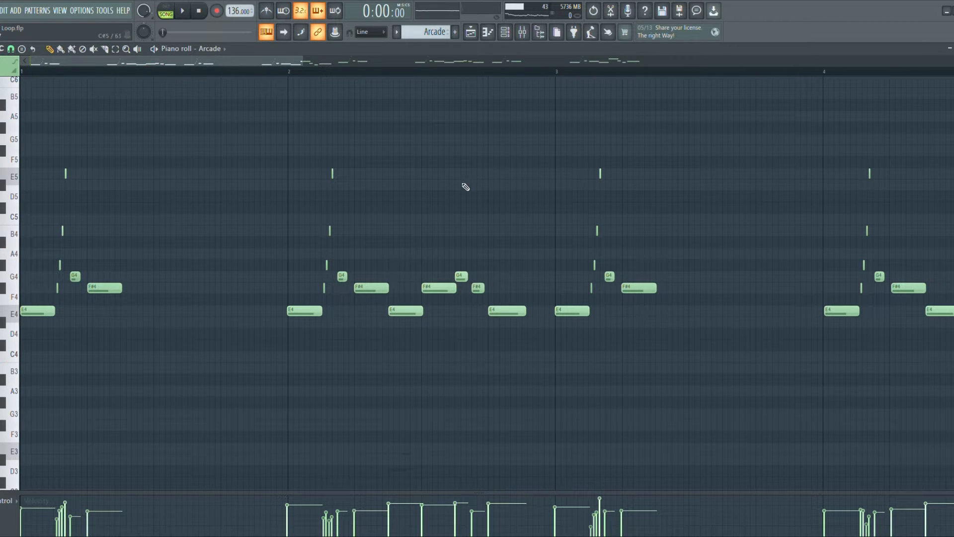
- Play back the Arcade melody from bar 2 and stop it
left_click(290, 73)
key("space")
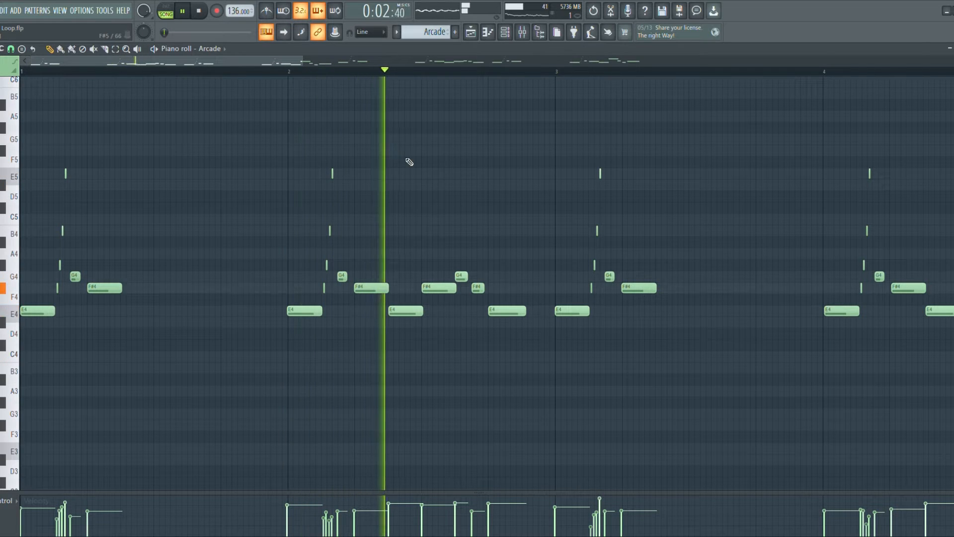
scroll(443, 176, "down", 3)
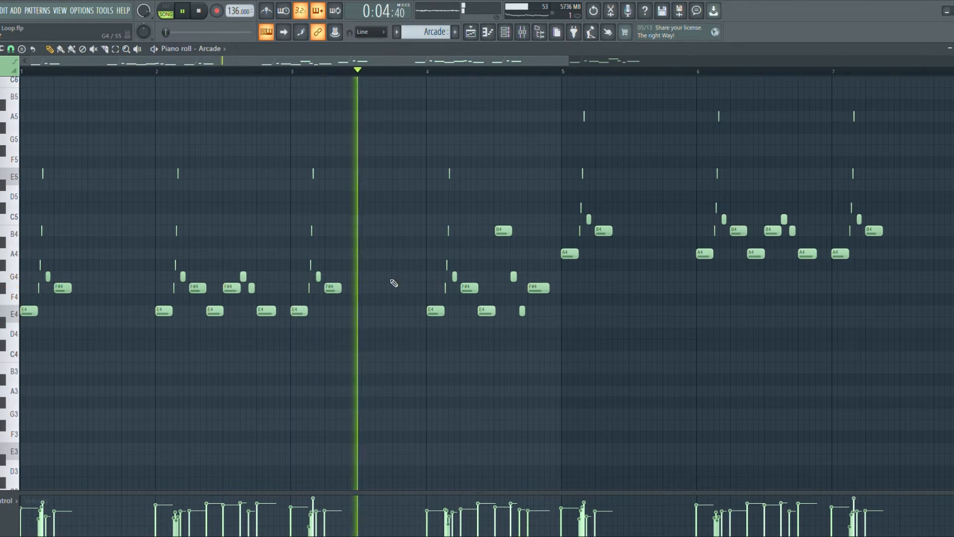
key("space")
- Highlight the melody variation in bar 4, clear the selection, and play that bar back
left_click_drag(399, 351, 14, 69)
scroll(377, 313, "down", 4)
left_click_drag(582, 352, 423, 158)
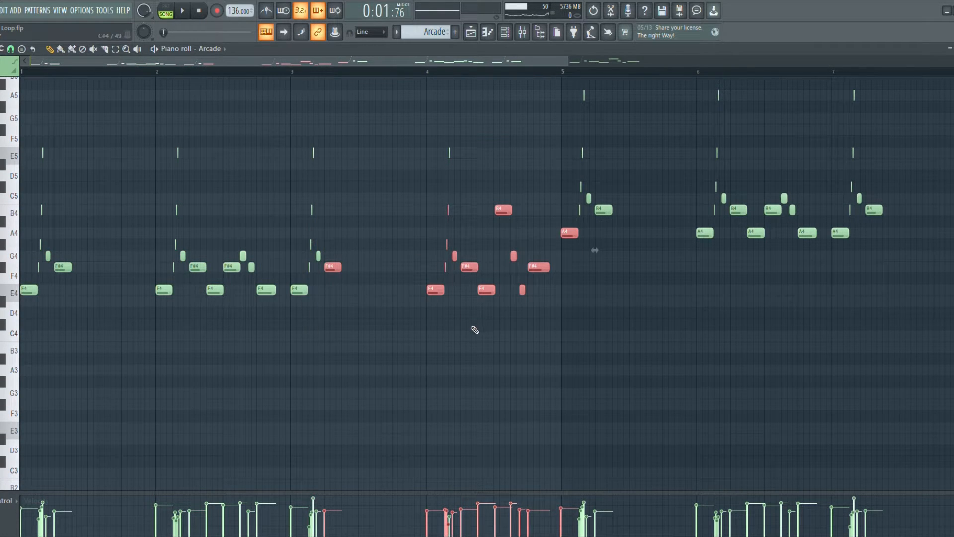
left_click(475, 330)
scroll(499, 270, "up", 3)
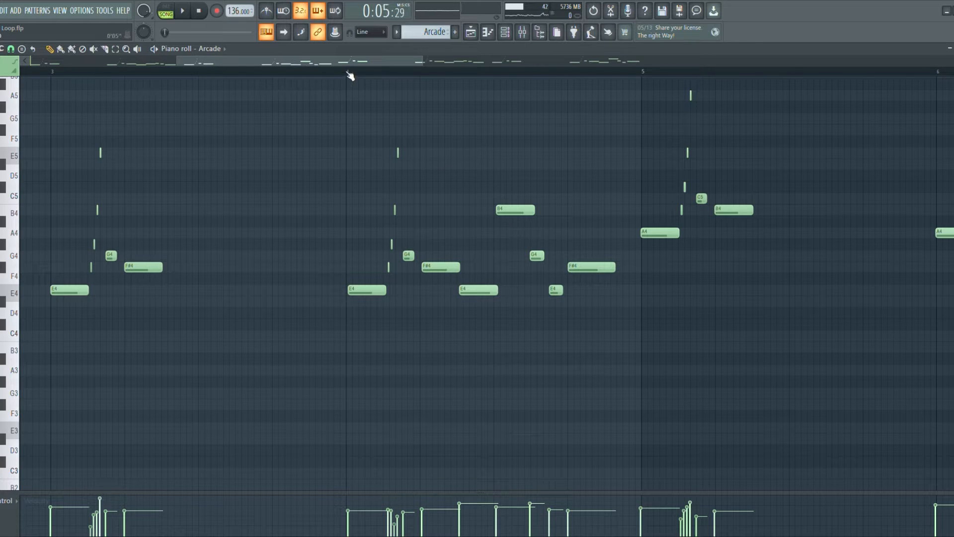
key("space")
key("space")
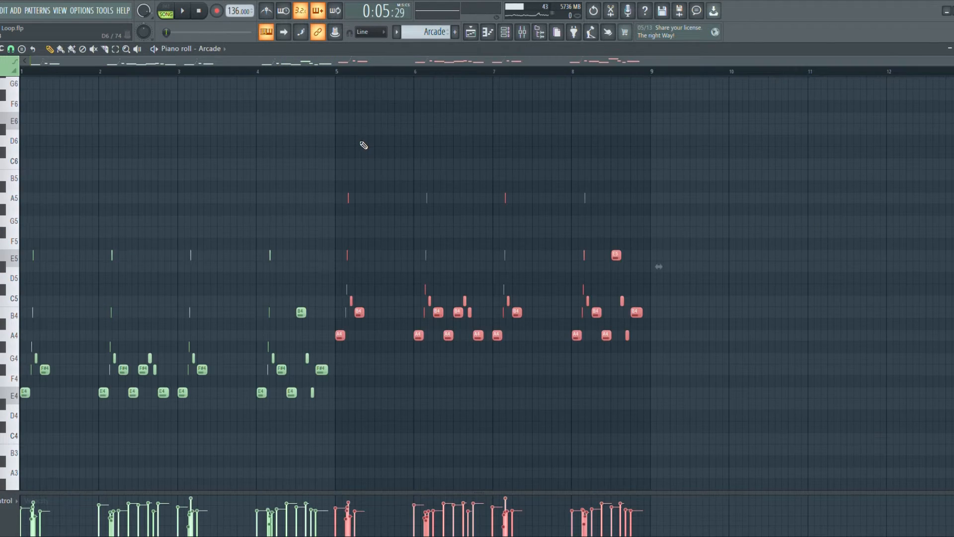
- Inspect the selected A4-based notes in bars 5 to 8, then play back the Arcade pattern and stop it
scroll(372, 185, "up", 5)
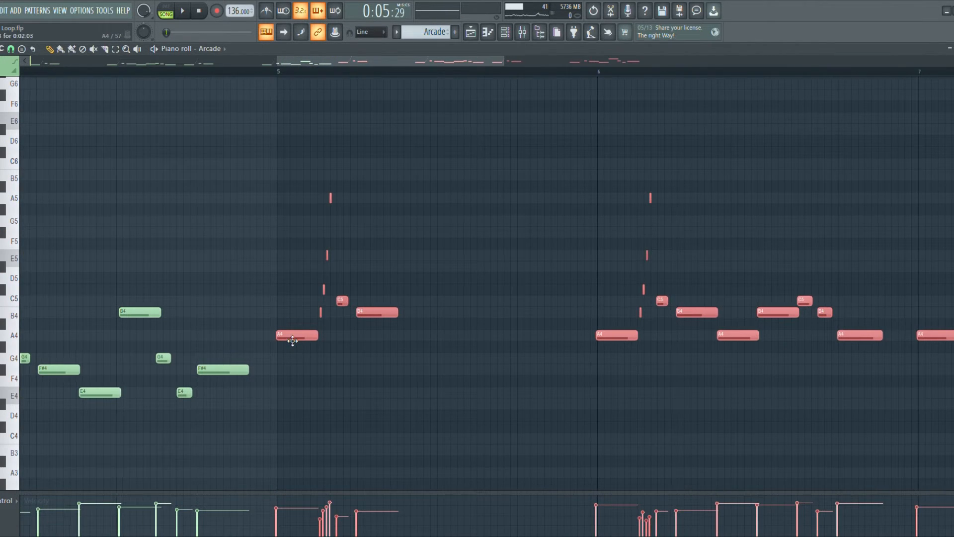
mouse_move(292, 340)
left_mouse_down()
mouse_move(294, 404)
mouse_move(293, 335)
left_mouse_up()
scroll(301, 326, "down", 5)
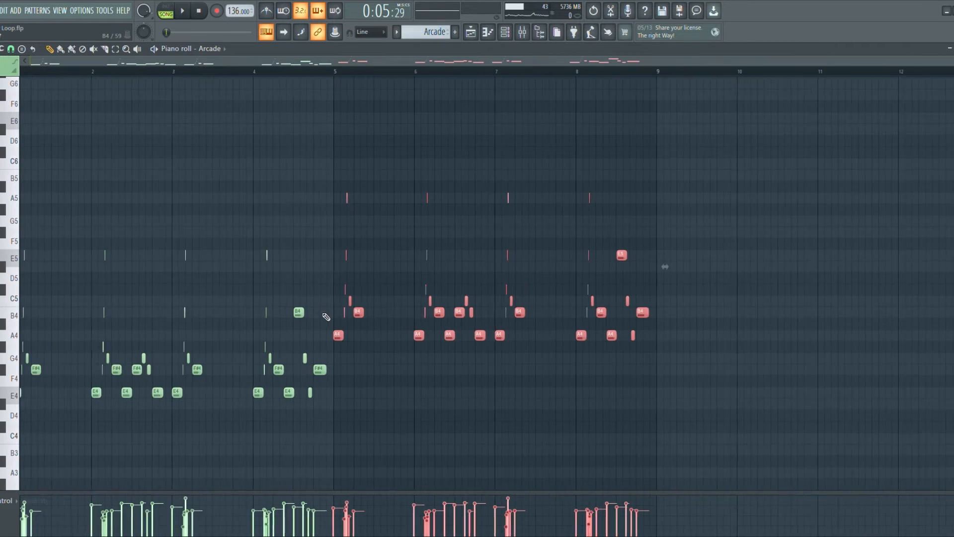
key("space")
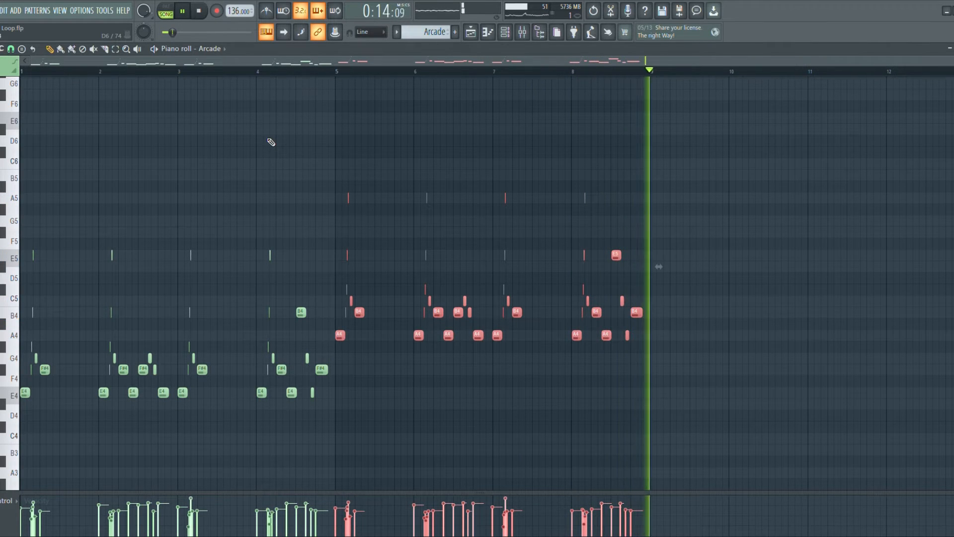
key("space")
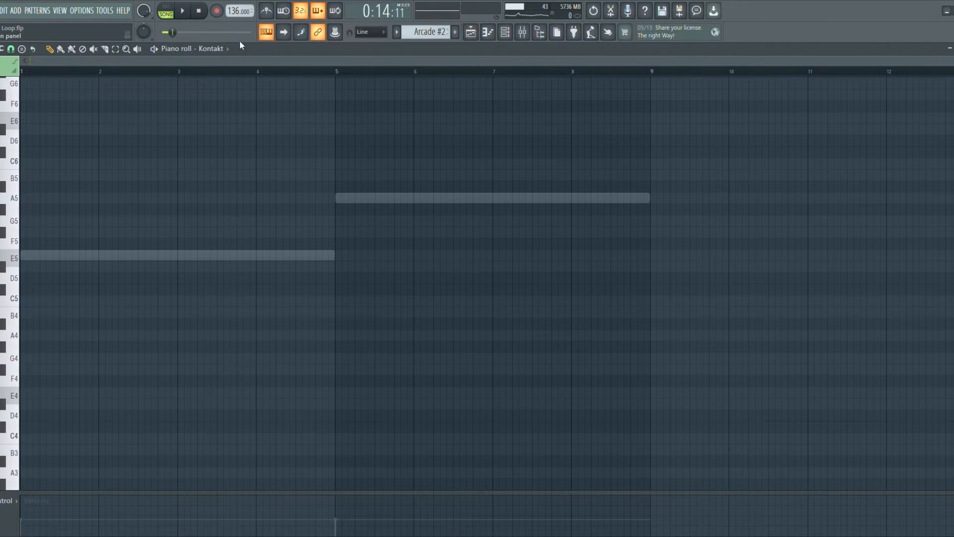
- Show the Arcade #2 channel's notes in the piano roll, play them back and stop the playback
left_click(230, 120)
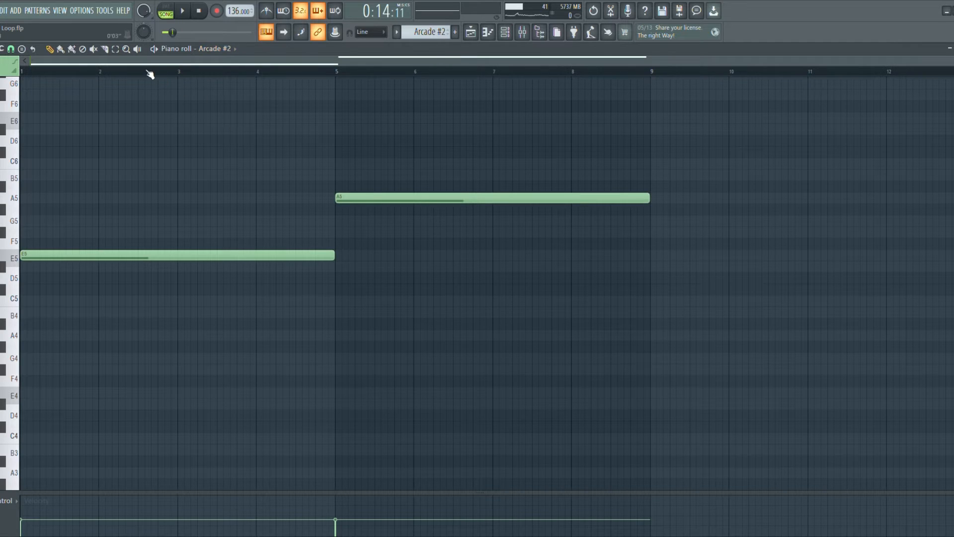
key("space")
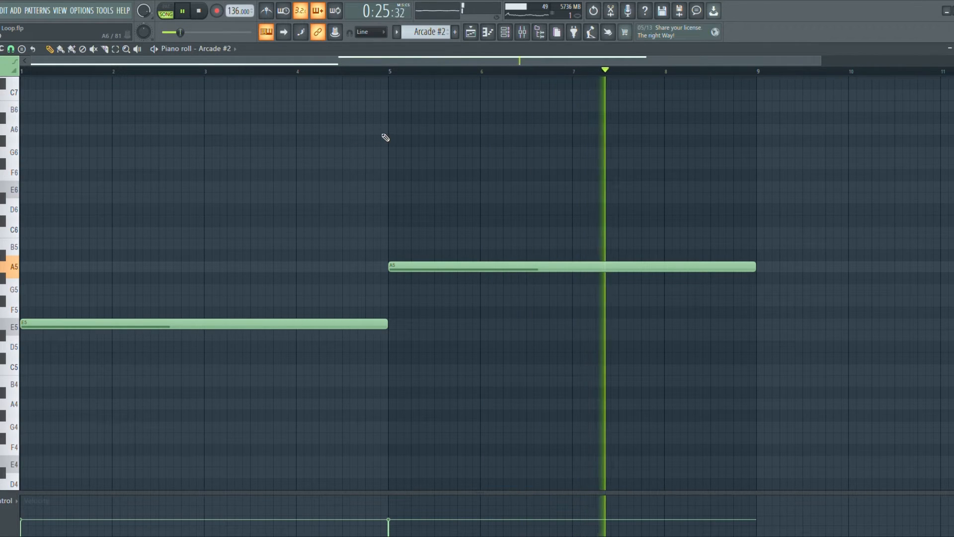
key("space")
- Open the Omnisphere channel's notes in the piano roll
left_click(474, 36)
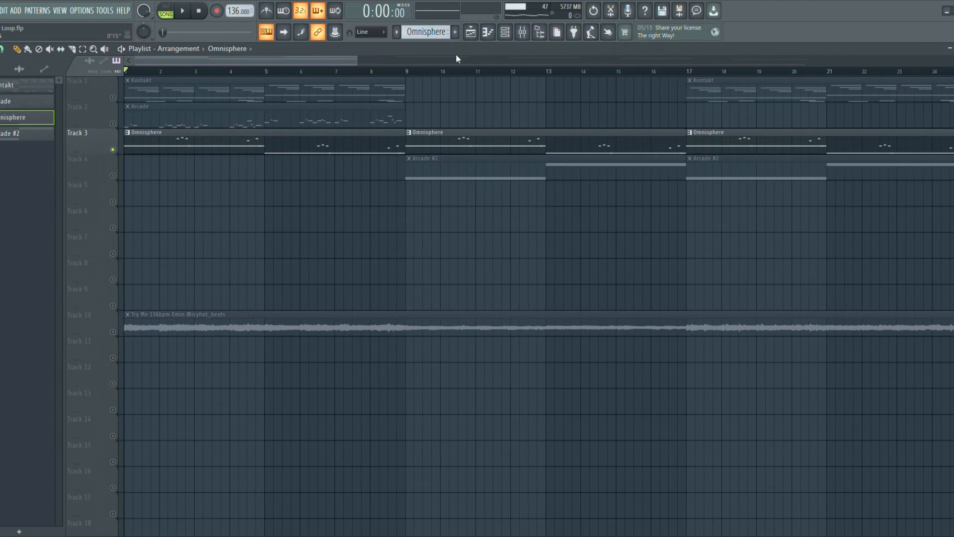
left_click(475, 35)
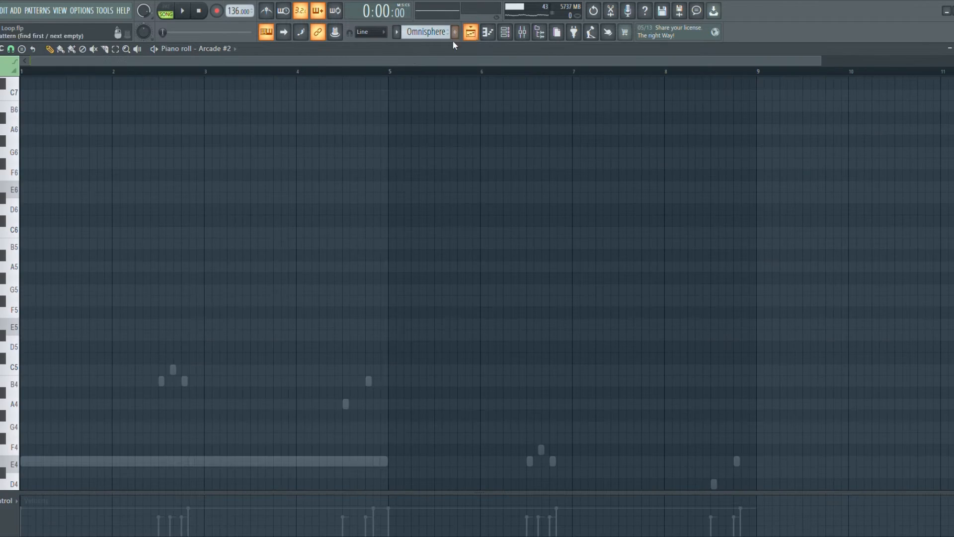
left_click(245, 105)
scroll(238, 146, "down", 3)
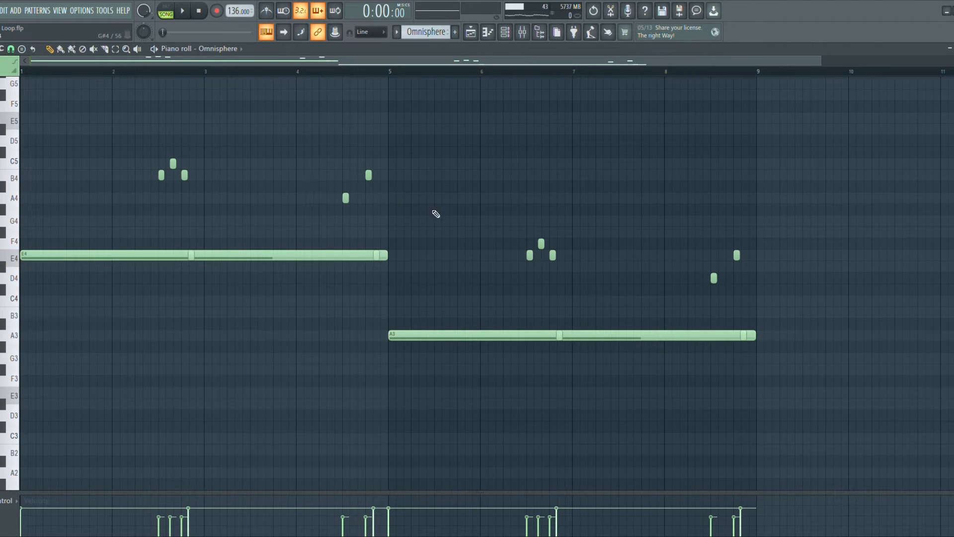
- Examine the short counter-melody notes above the long E4 and A3 notes, highlighting those in bars 1–4 and 5–8
left_click_drag(464, 225, 92, 118)
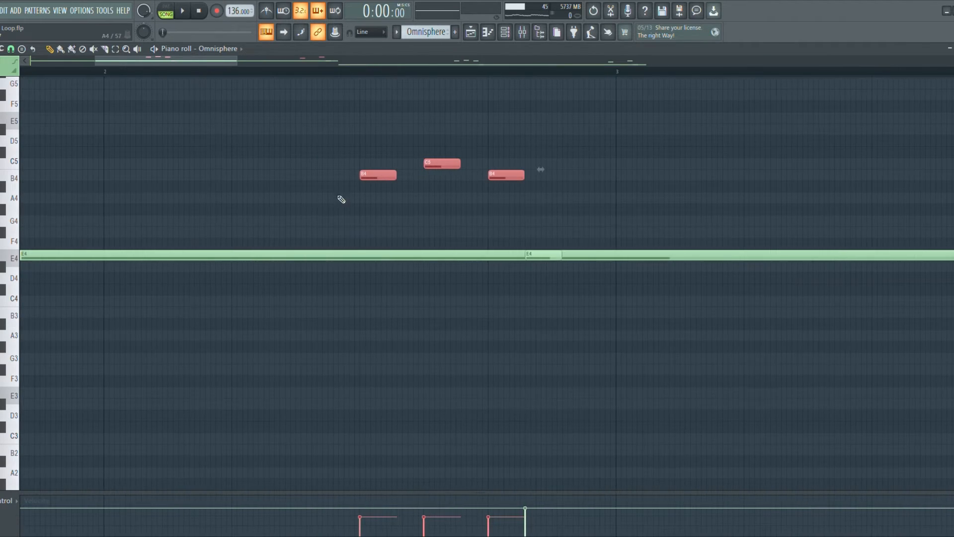
mouse_move(360, 237)
left_mouse_down()
mouse_move(337, 194)
mouse_move(353, 171)
left_mouse_up()
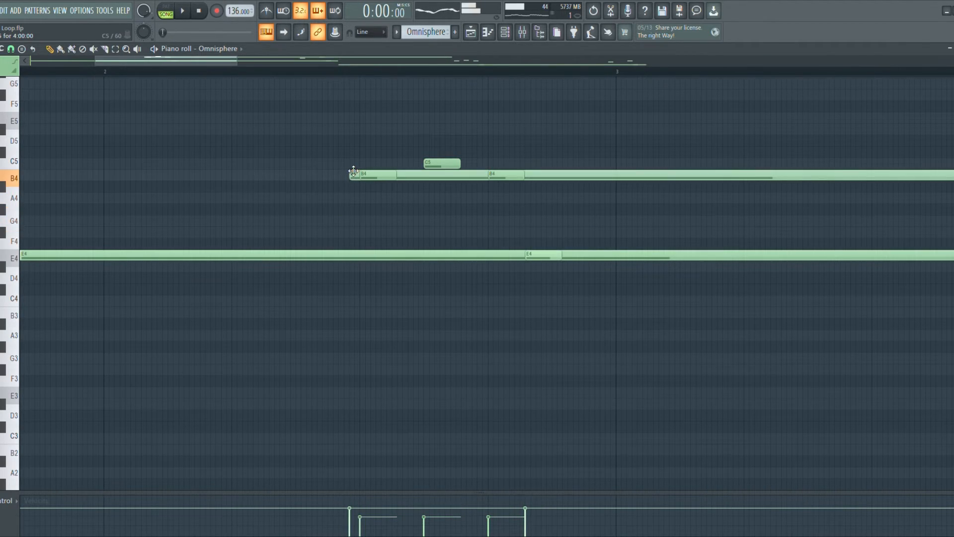
right_click(385, 174)
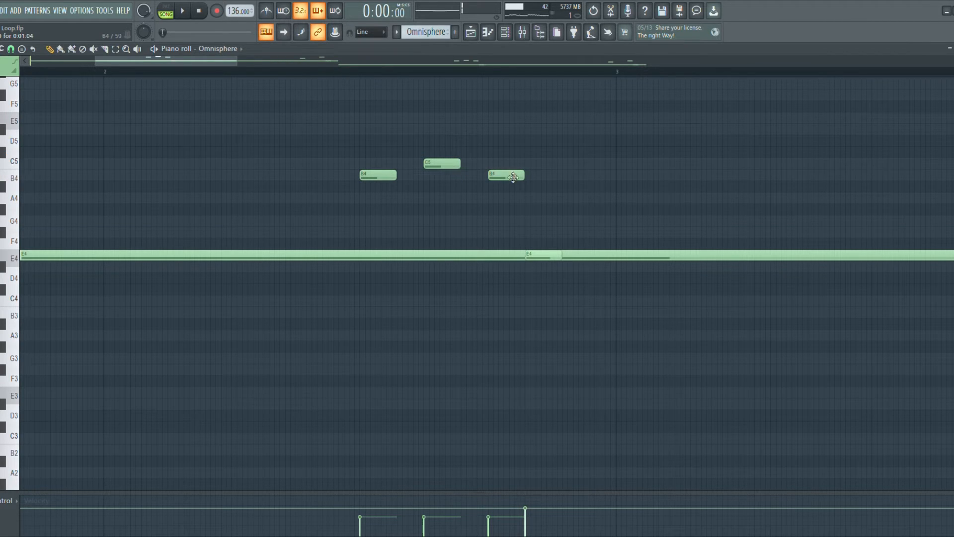
left_click_drag(454, 222, 133, 131)
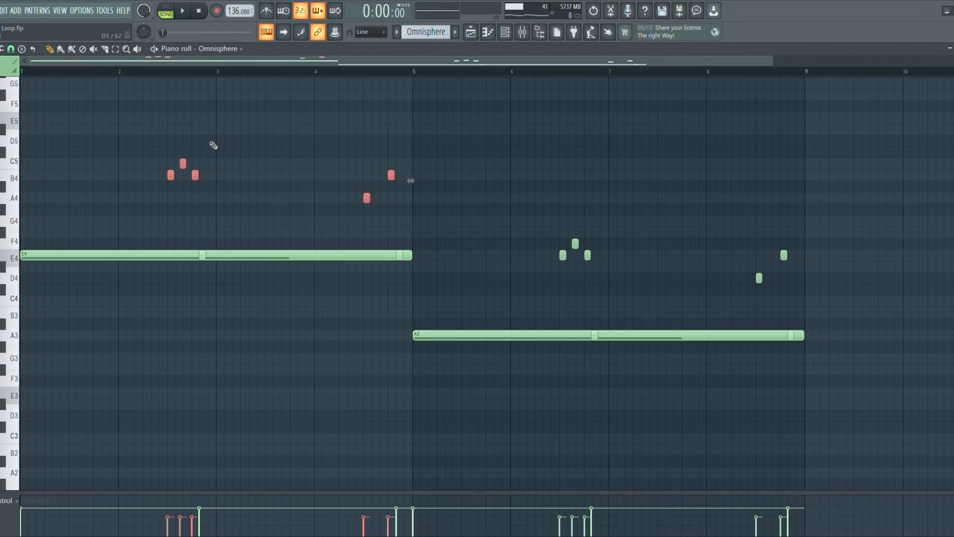
left_click_drag(841, 296, 525, 216)
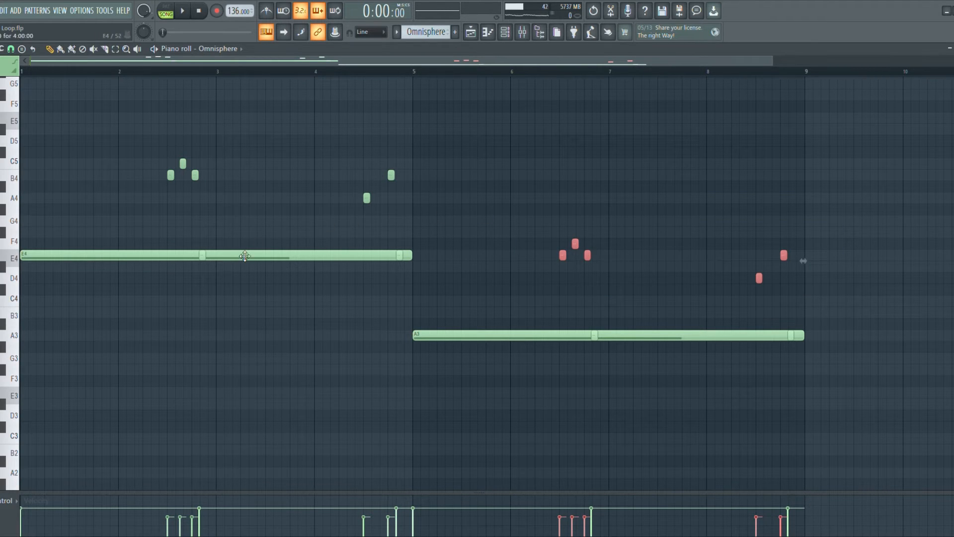
left_click(86, 93)
right_click(87, 94)
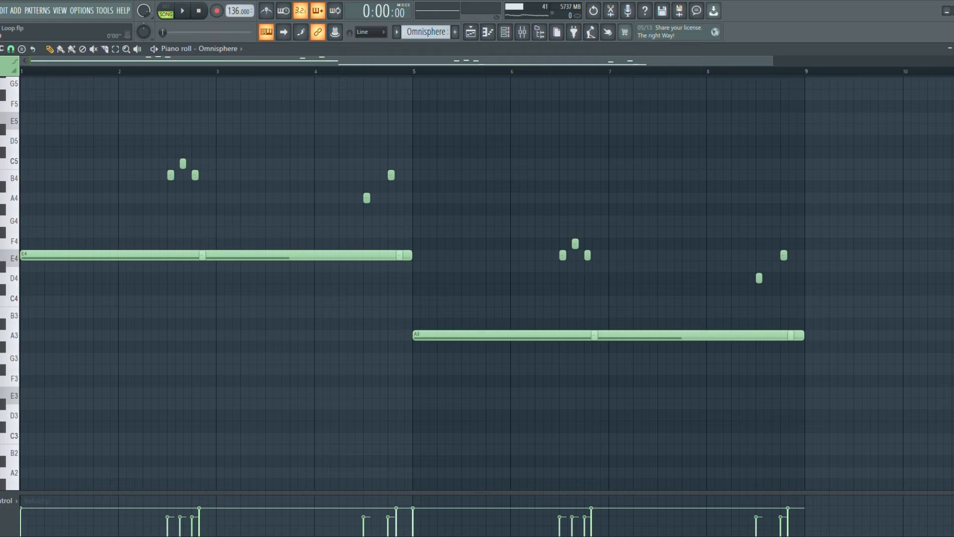
- Play back the Omnisphere pattern and stop it
key("space")
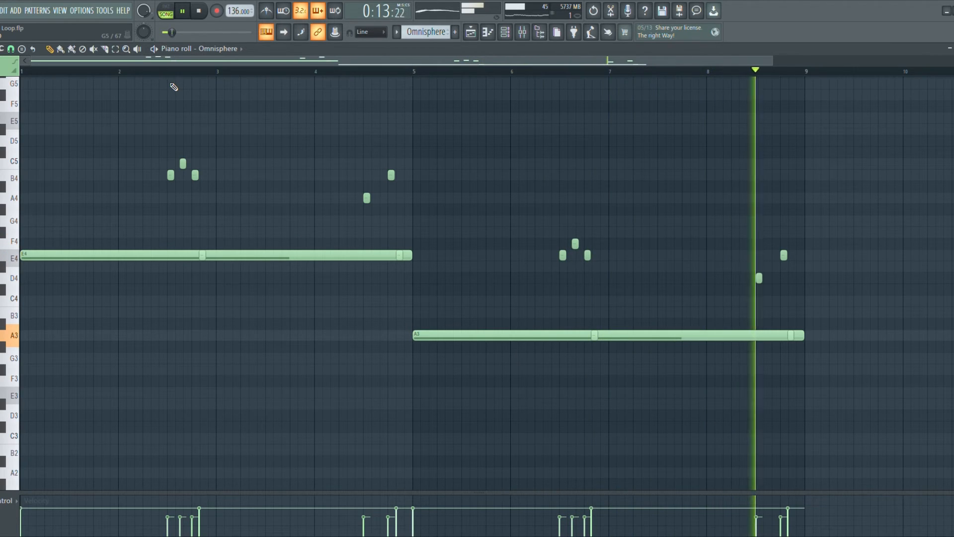
key("space")
- Return to the playlist with all tracks active and open the mixer
key("F5")
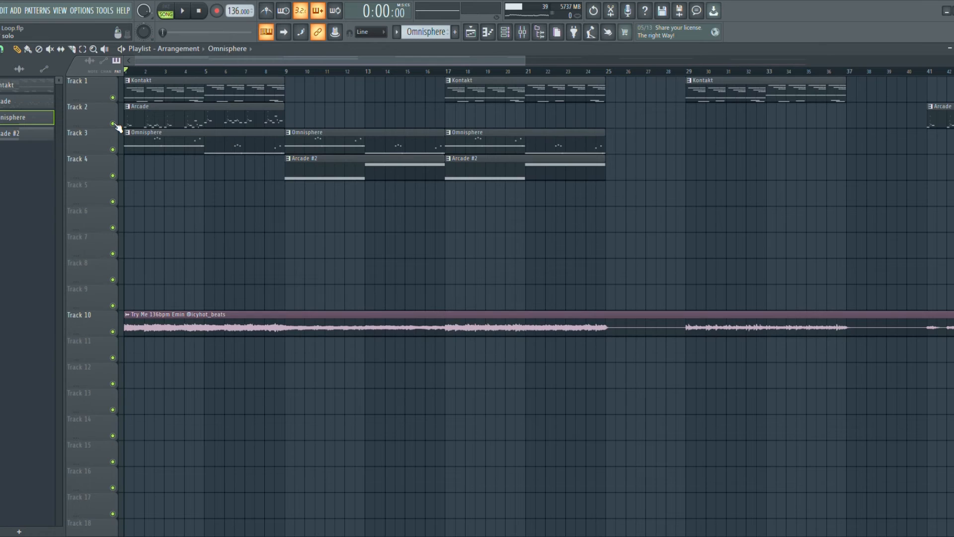
left_click_drag(141, 72, 63, 76)
left_click(522, 33)
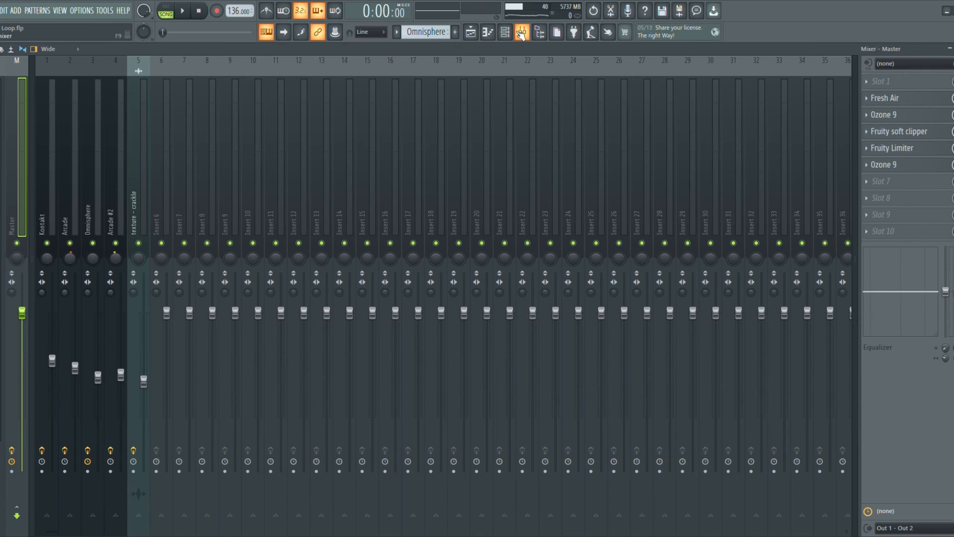
- Review the effect chains of the Kontakt, texture - crackle and Master mixer tracks, soloing the Kontakt track for its review
left_click(40, 182)
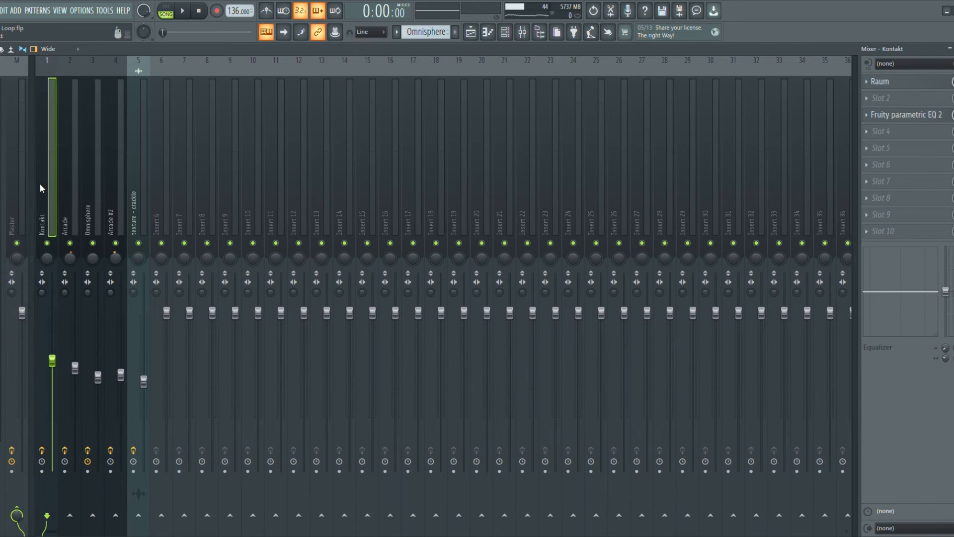
right_click(47, 243)
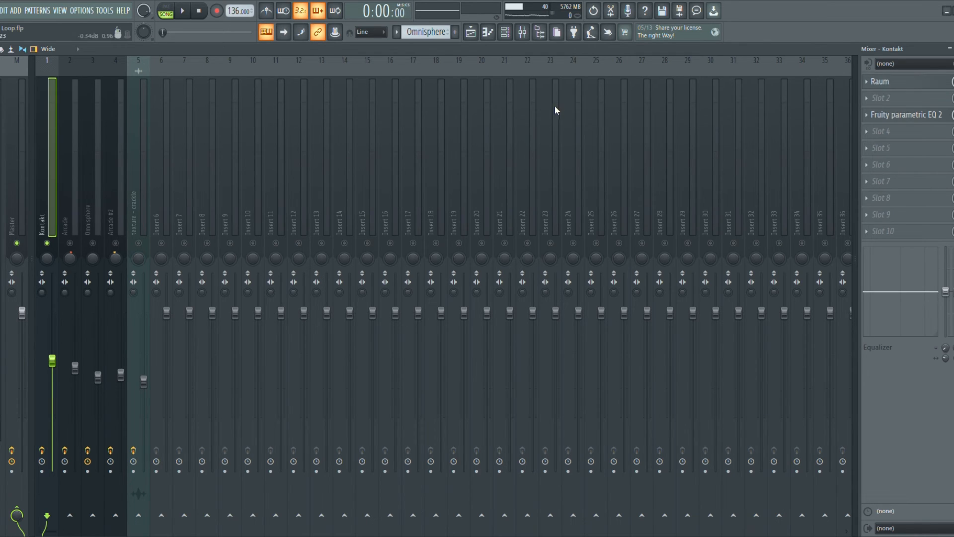
left_click(132, 224)
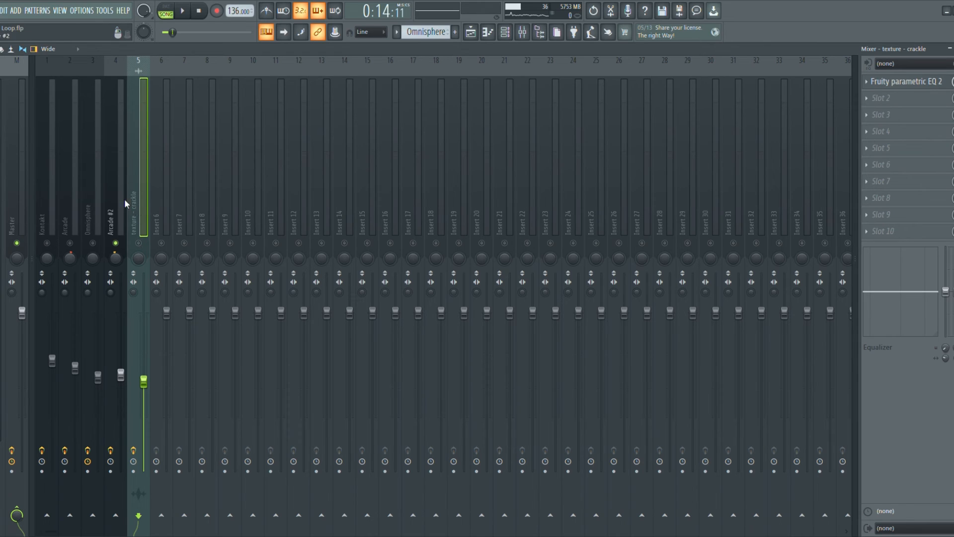
left_click(14, 198)
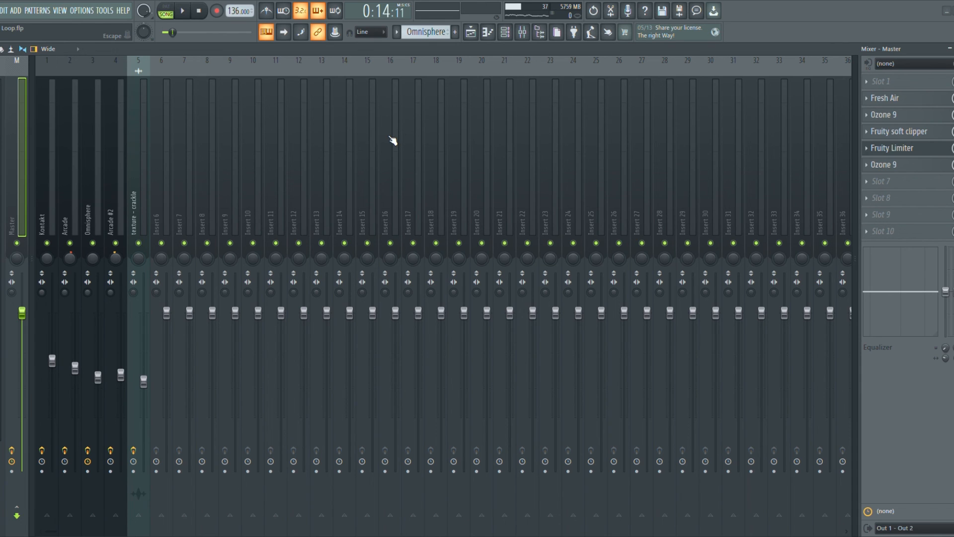
- Return to the playlist and play back the full loop's audio clip on Track 10 from bar 1
key("F5")
key("space")
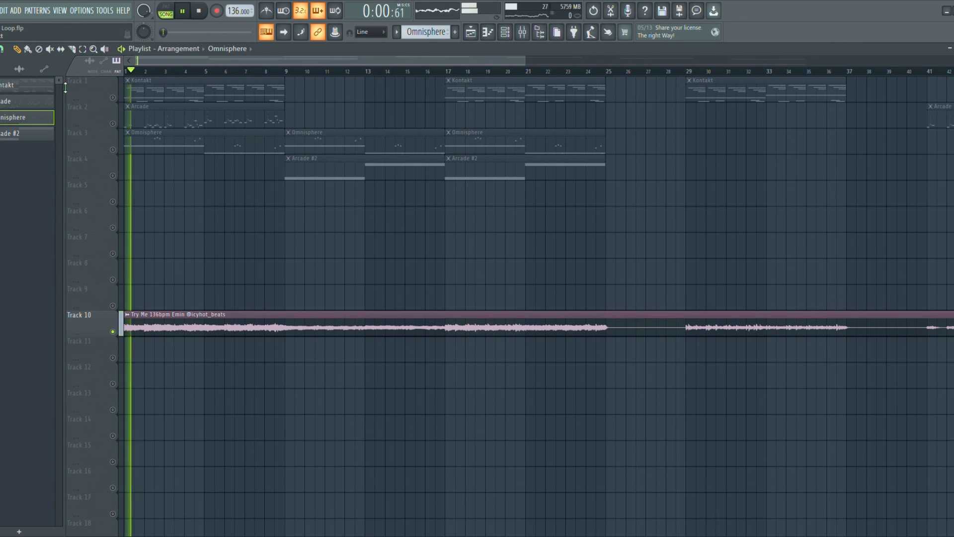
scroll(65, 88, "up", 1)
scroll(96, 103, "up", 5)
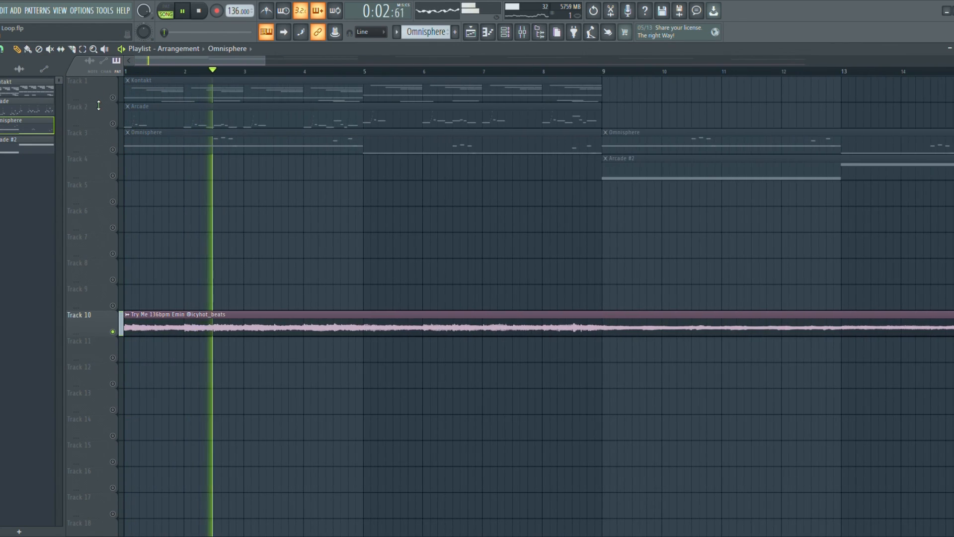